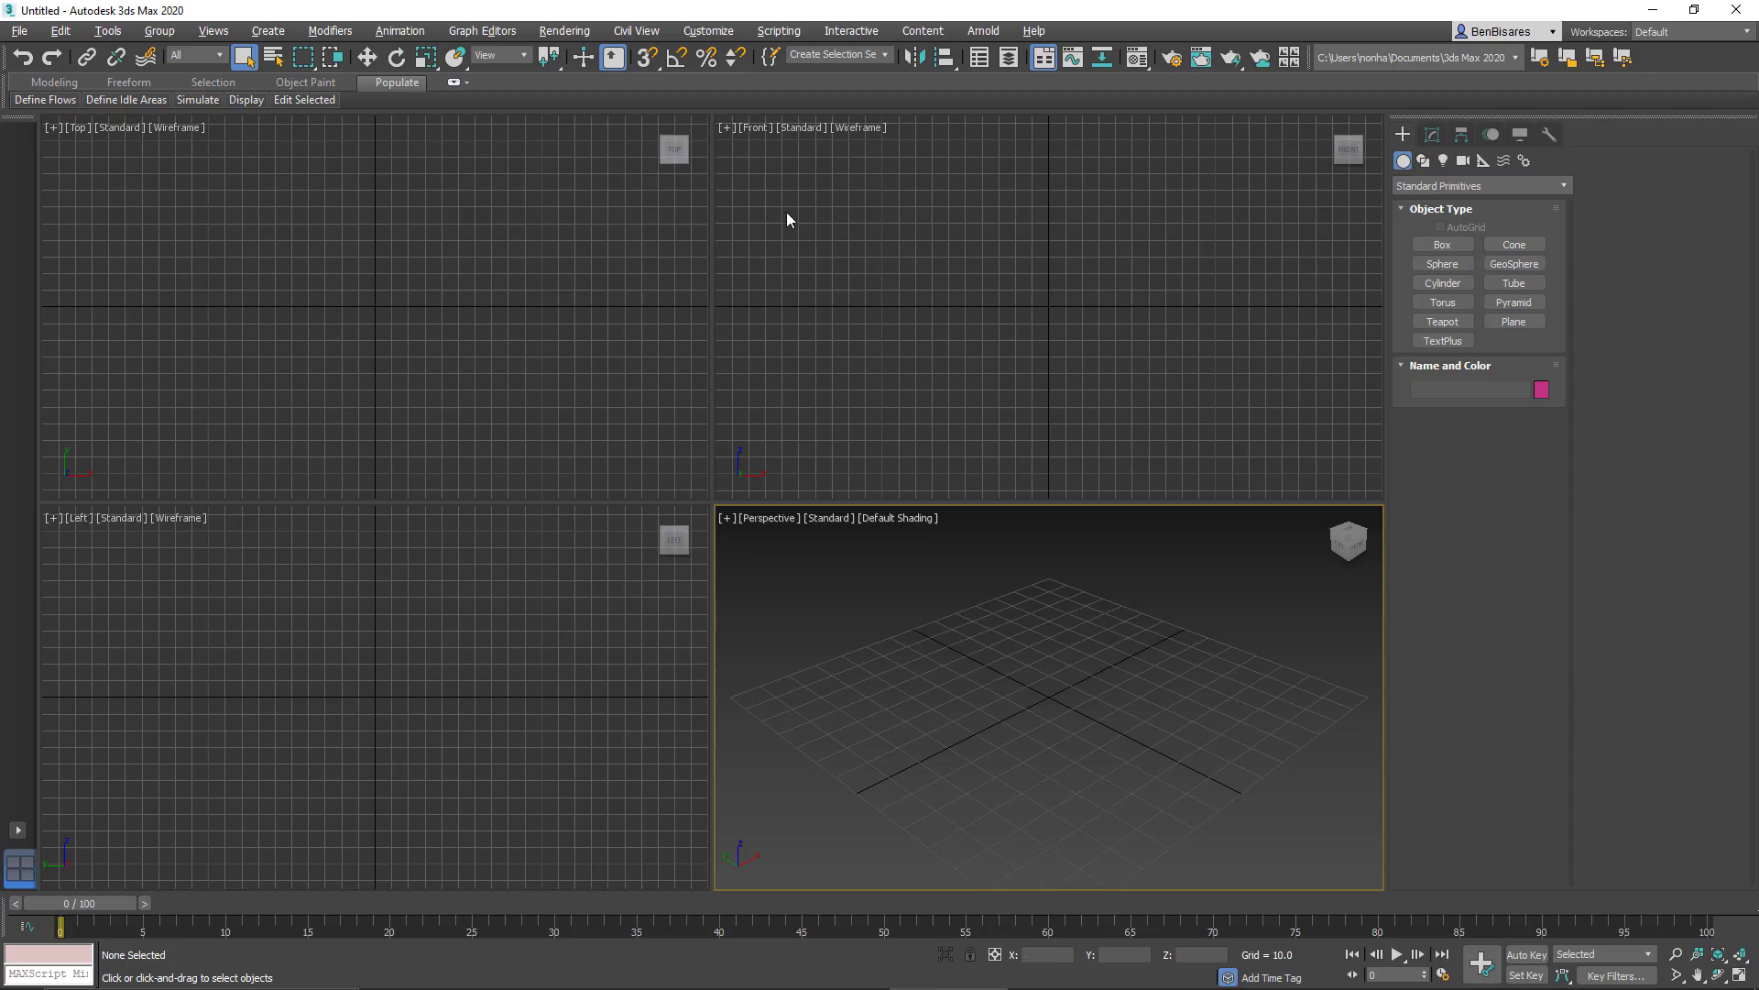
# - Review Units Setup and its system unit scale, leaving inches unchanged
pyautogui.click(723, 35)
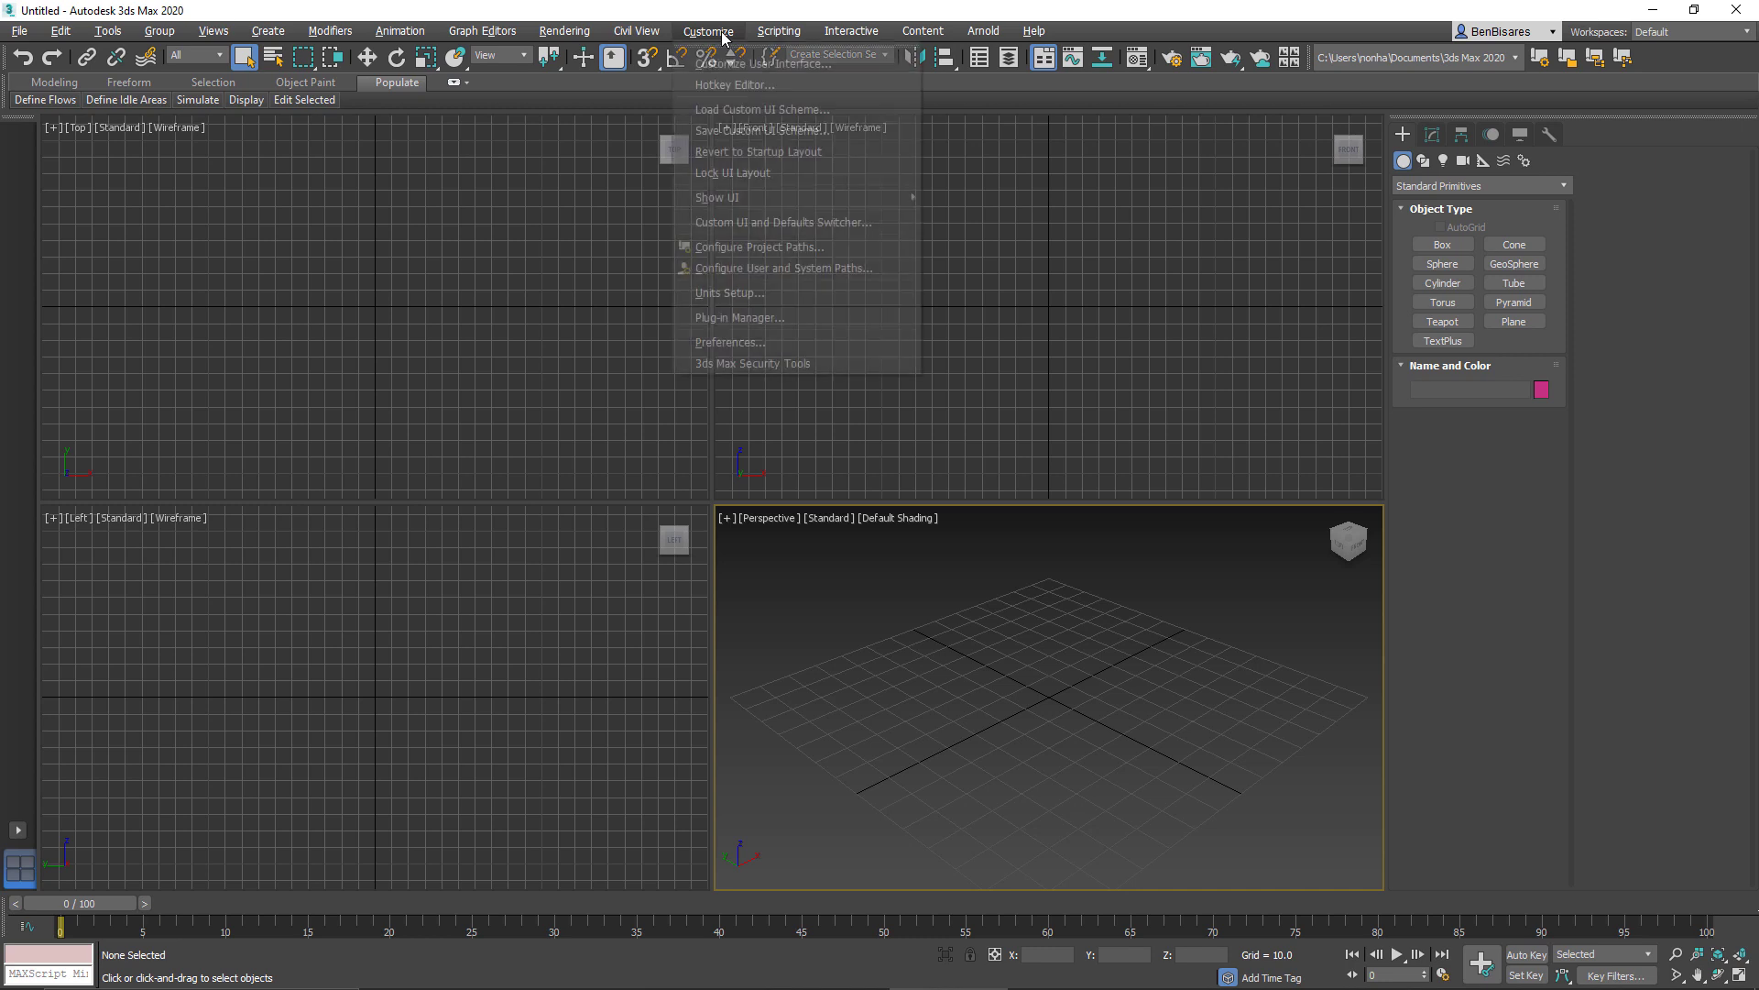
pyautogui.click(763, 291)
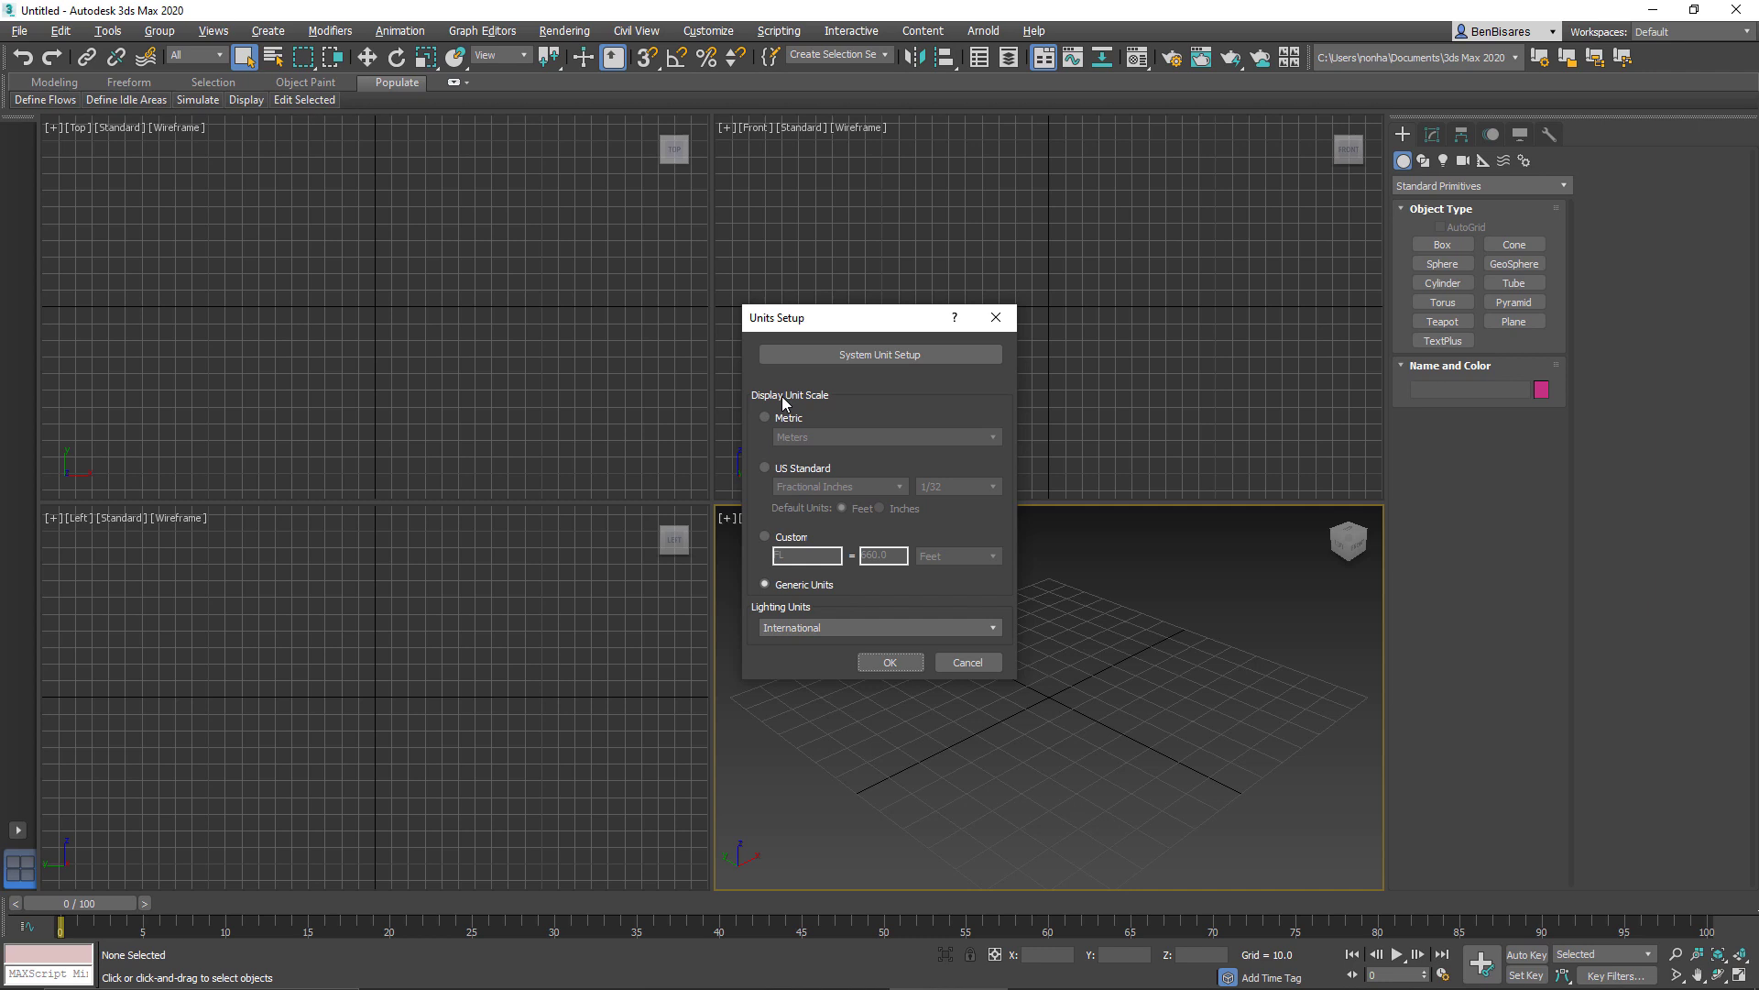
pyautogui.click(867, 357)
pyautogui.click(859, 355)
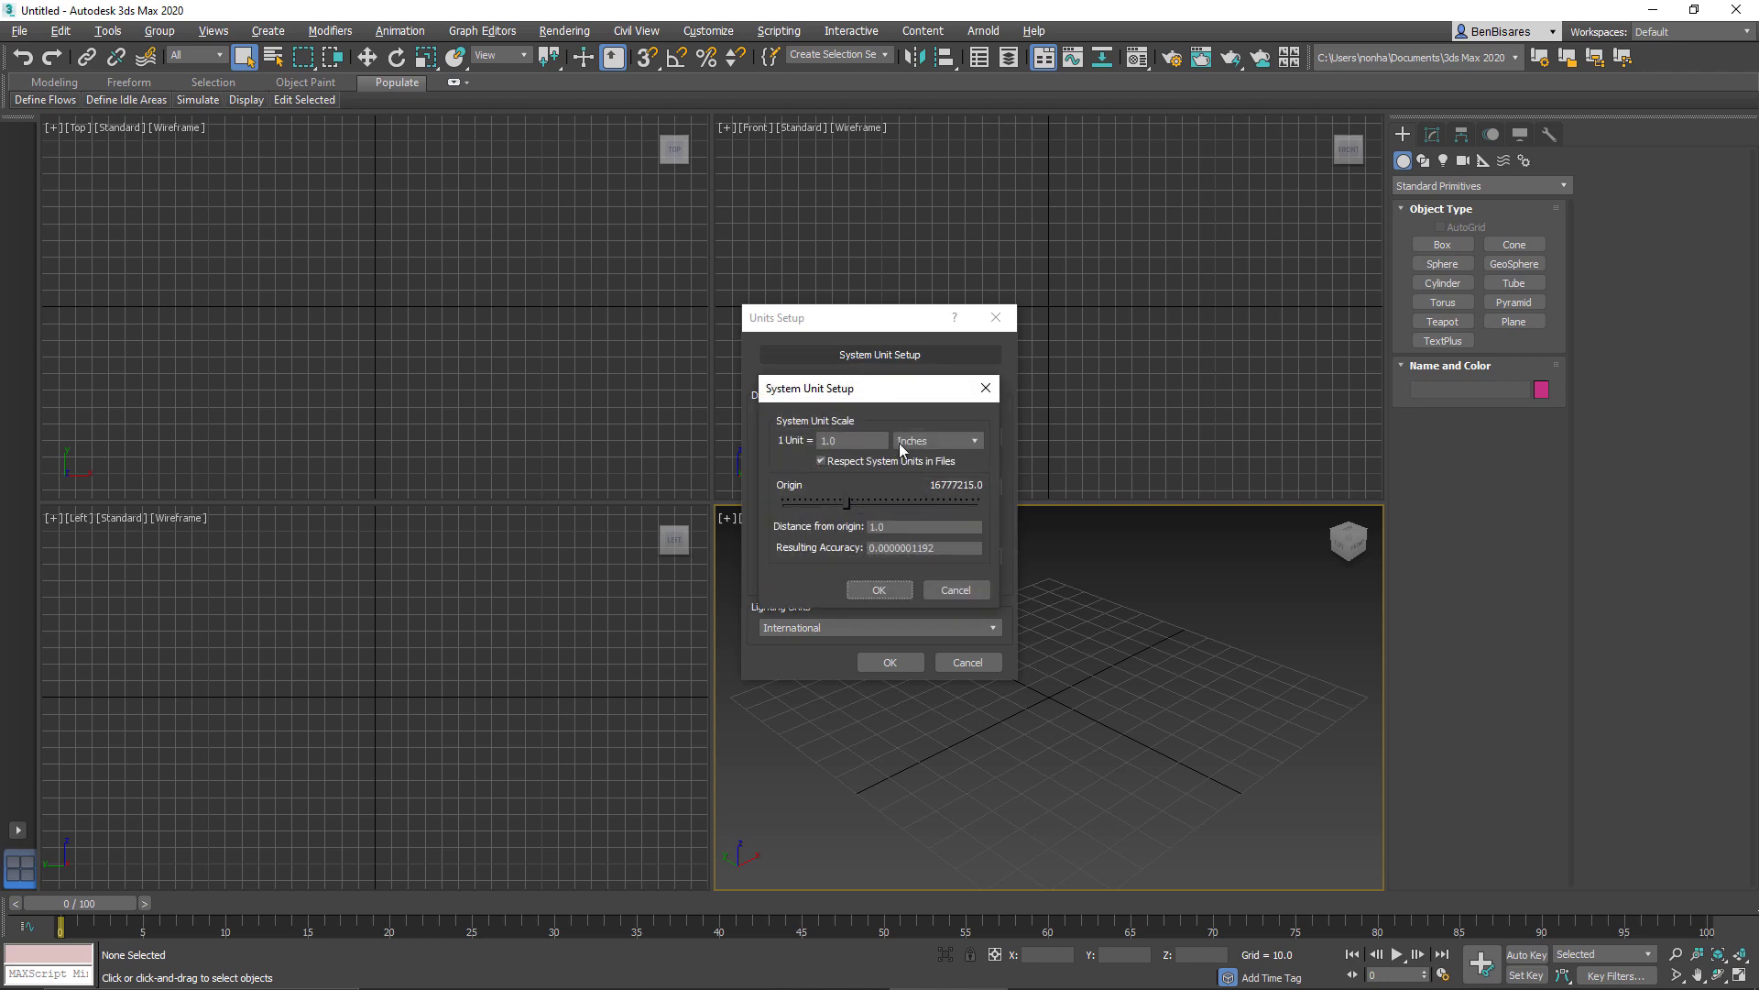
pyautogui.moveTo(862, 389); pyautogui.dragTo(1113, 337)
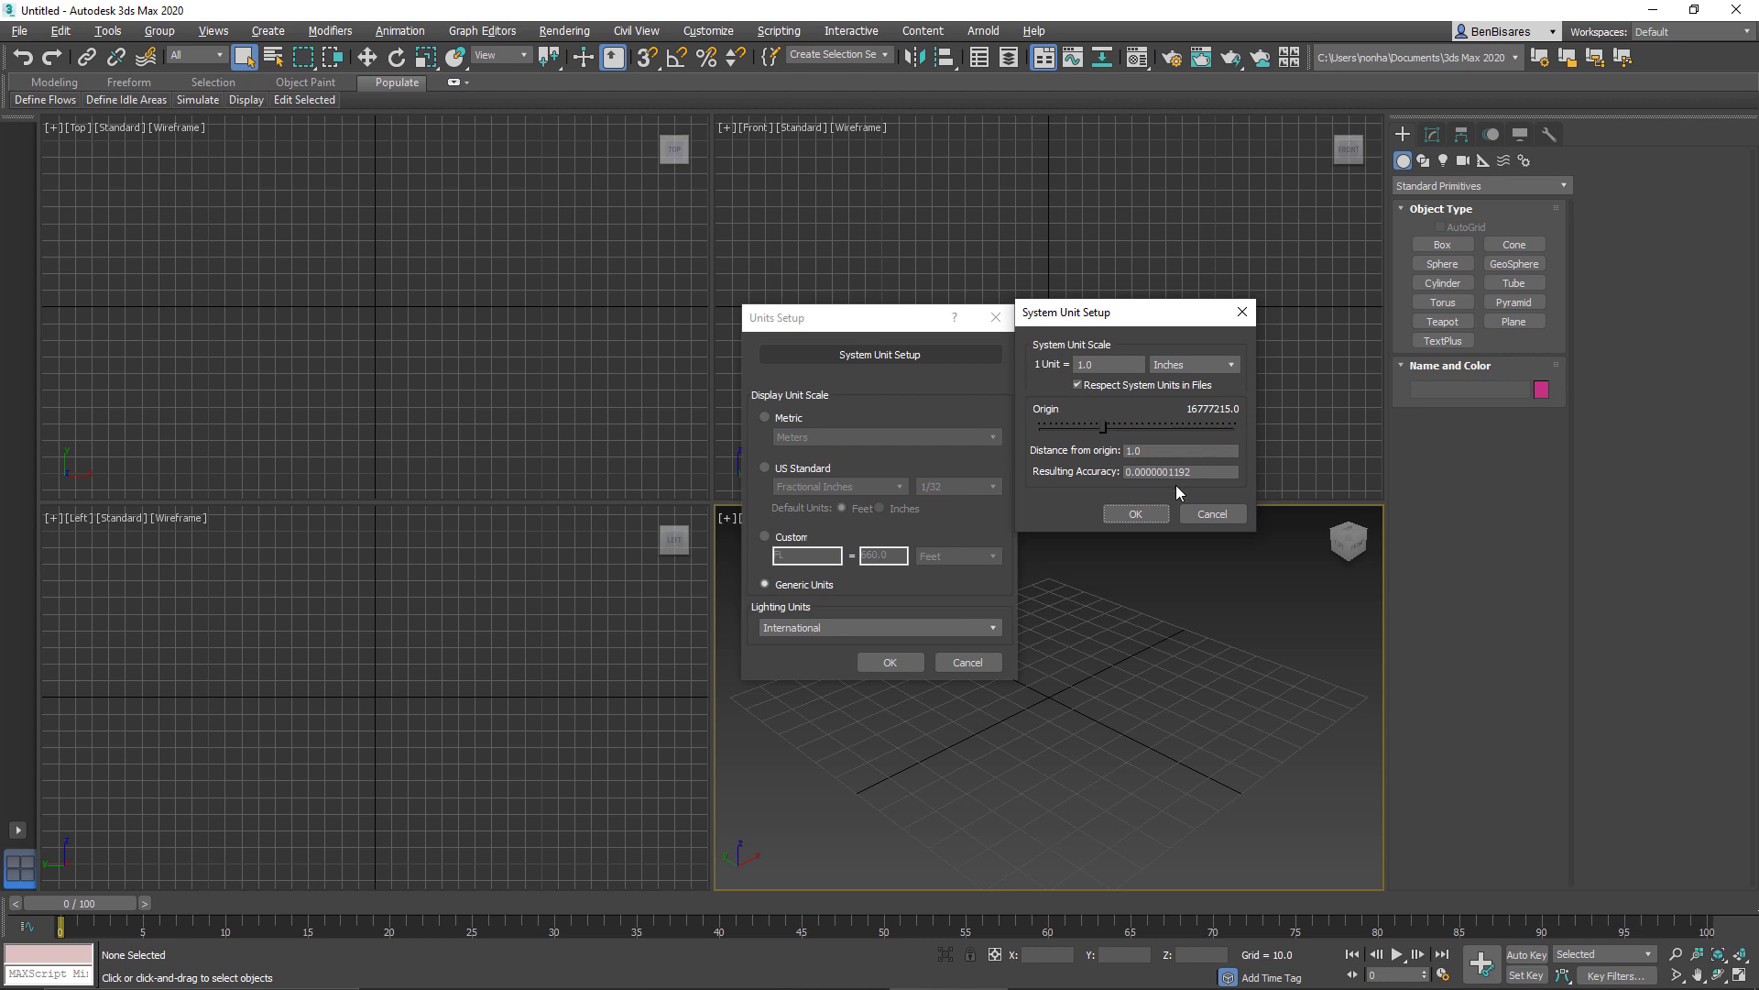
pyautogui.click(1137, 514)
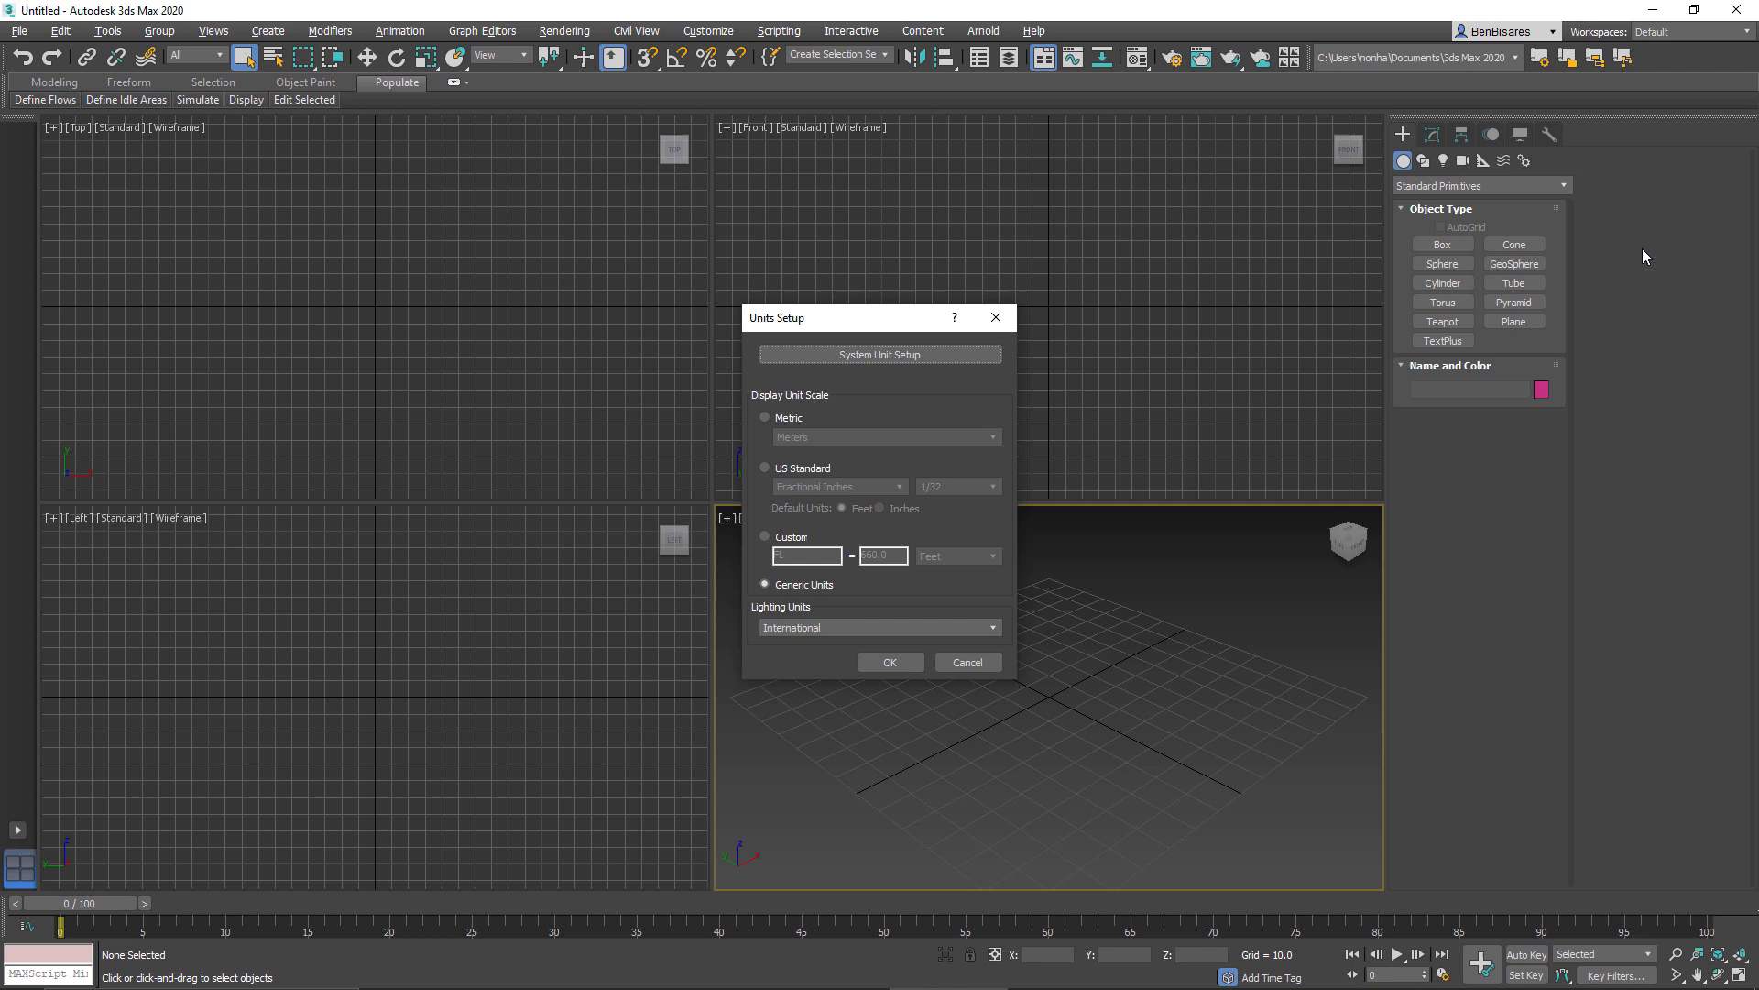
pyautogui.click(913, 669)
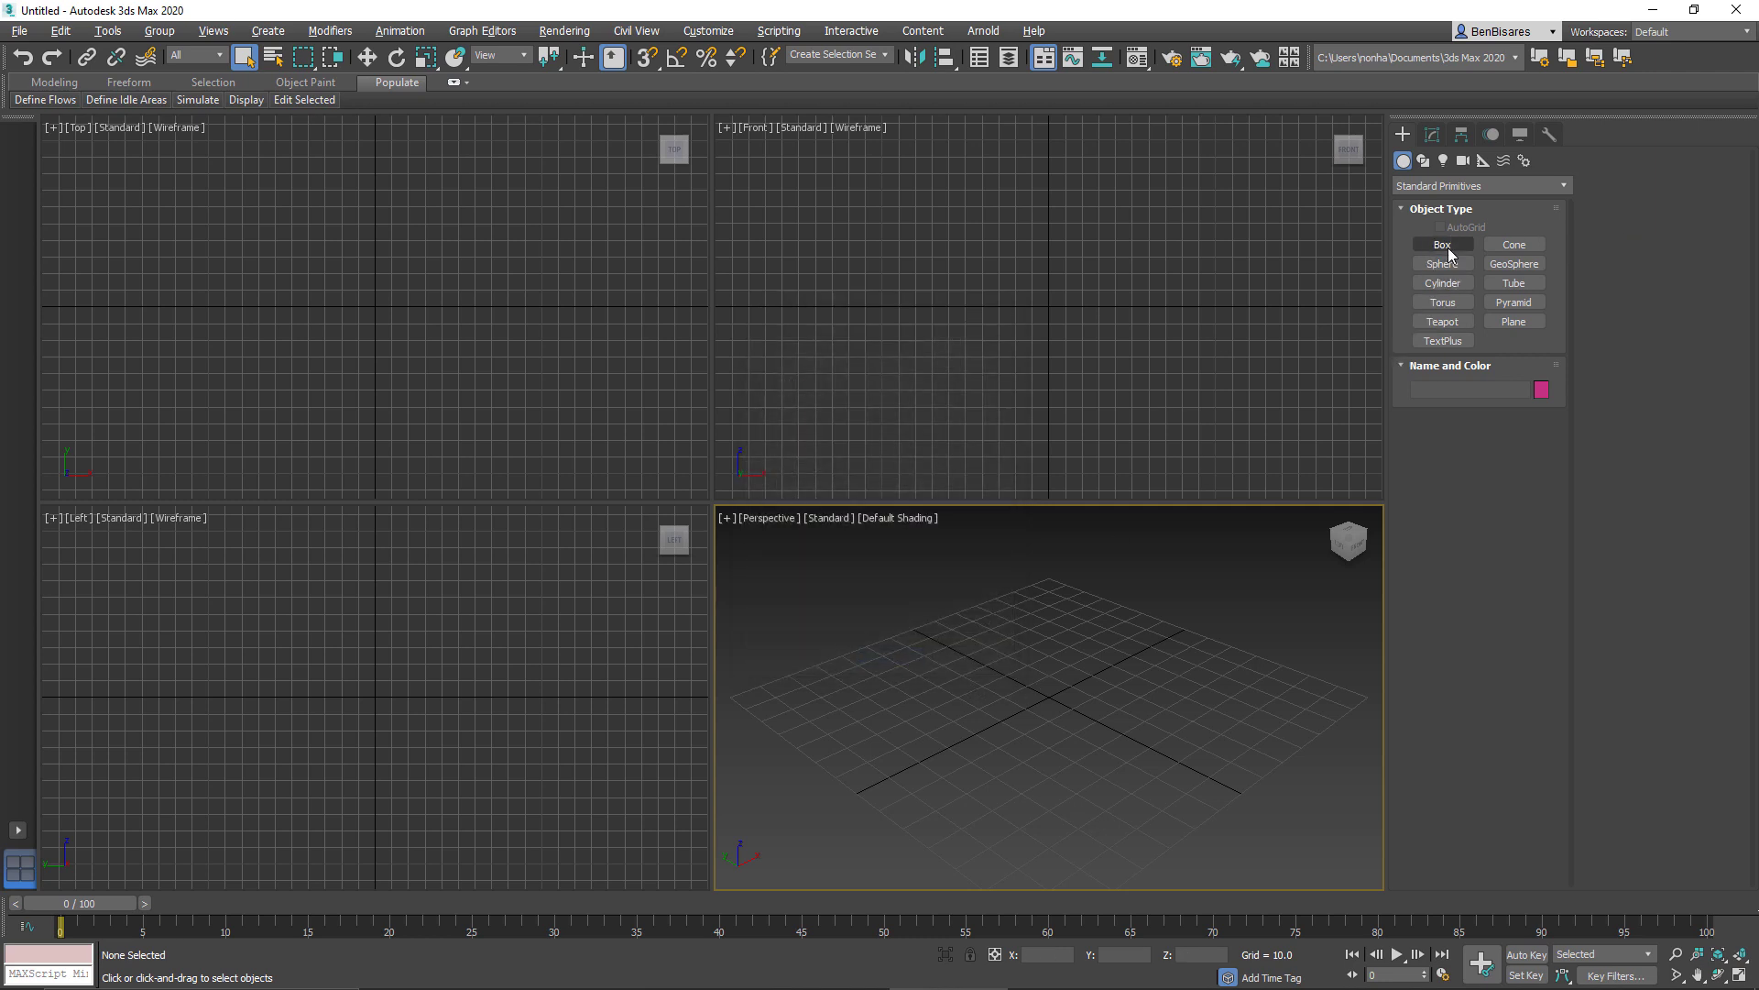
# - Enter Length 1, Width 1 and Height 1 in the Box tool's Keyboard Entry
pyautogui.click(1442, 244)
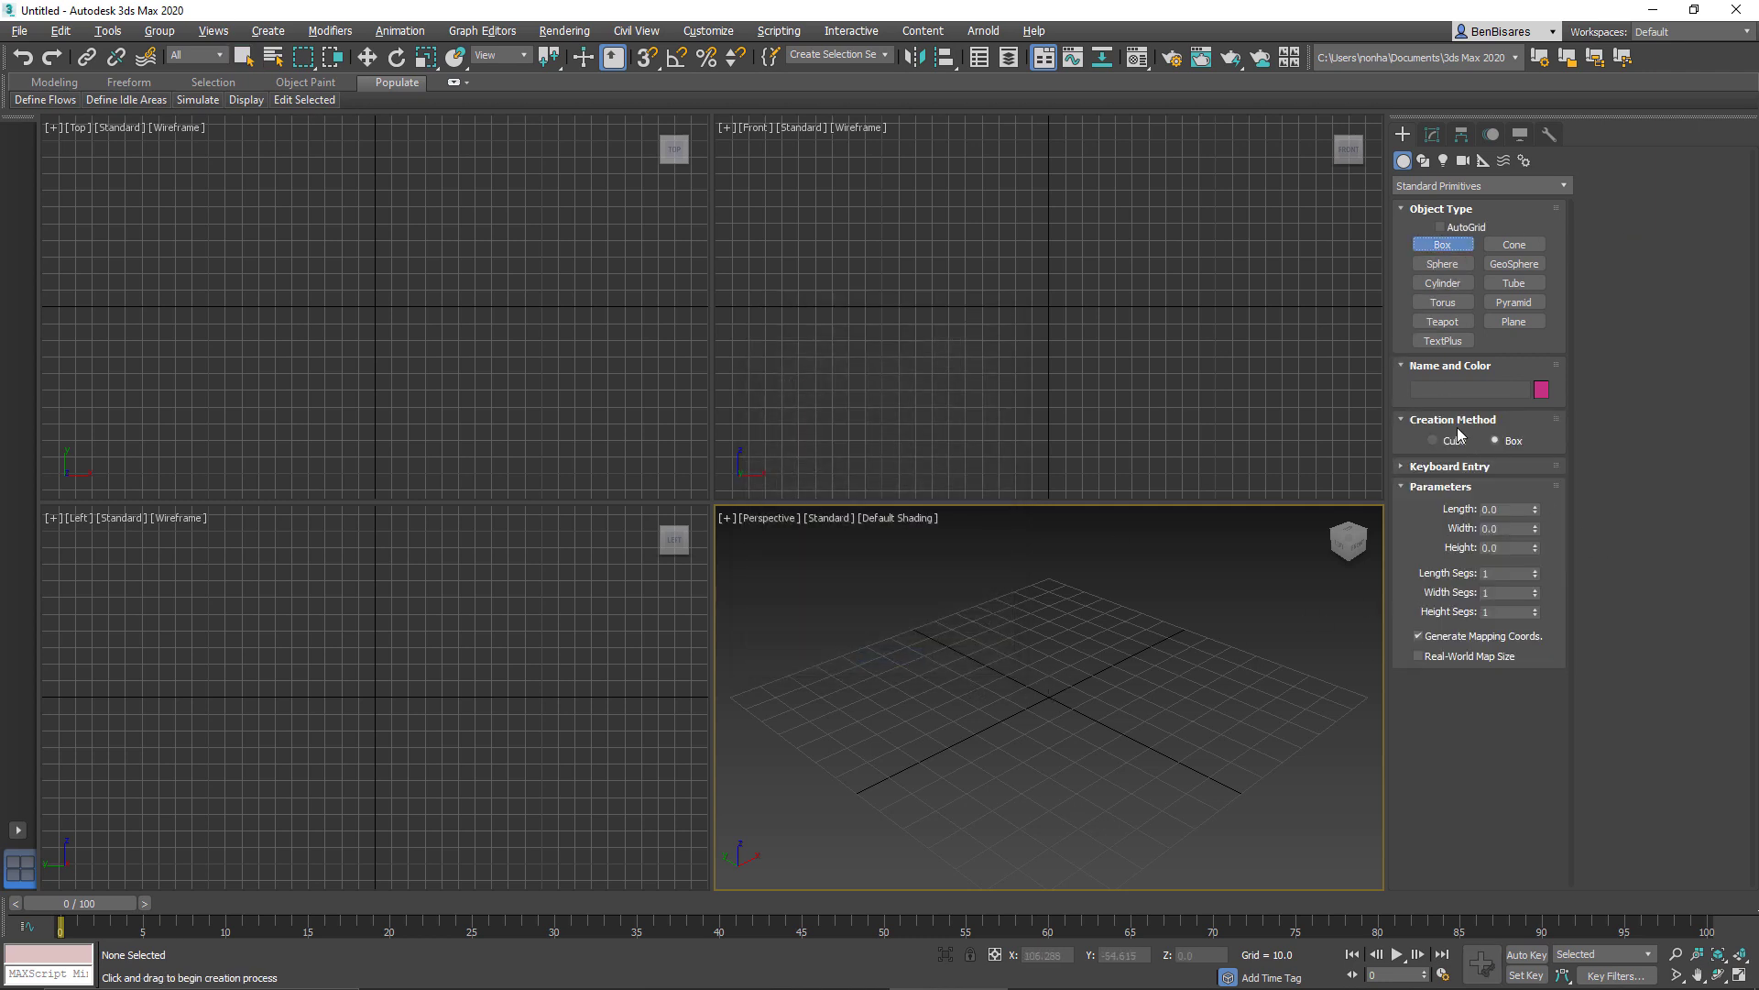
pyautogui.click(1460, 469)
pyautogui.click(1485, 555)
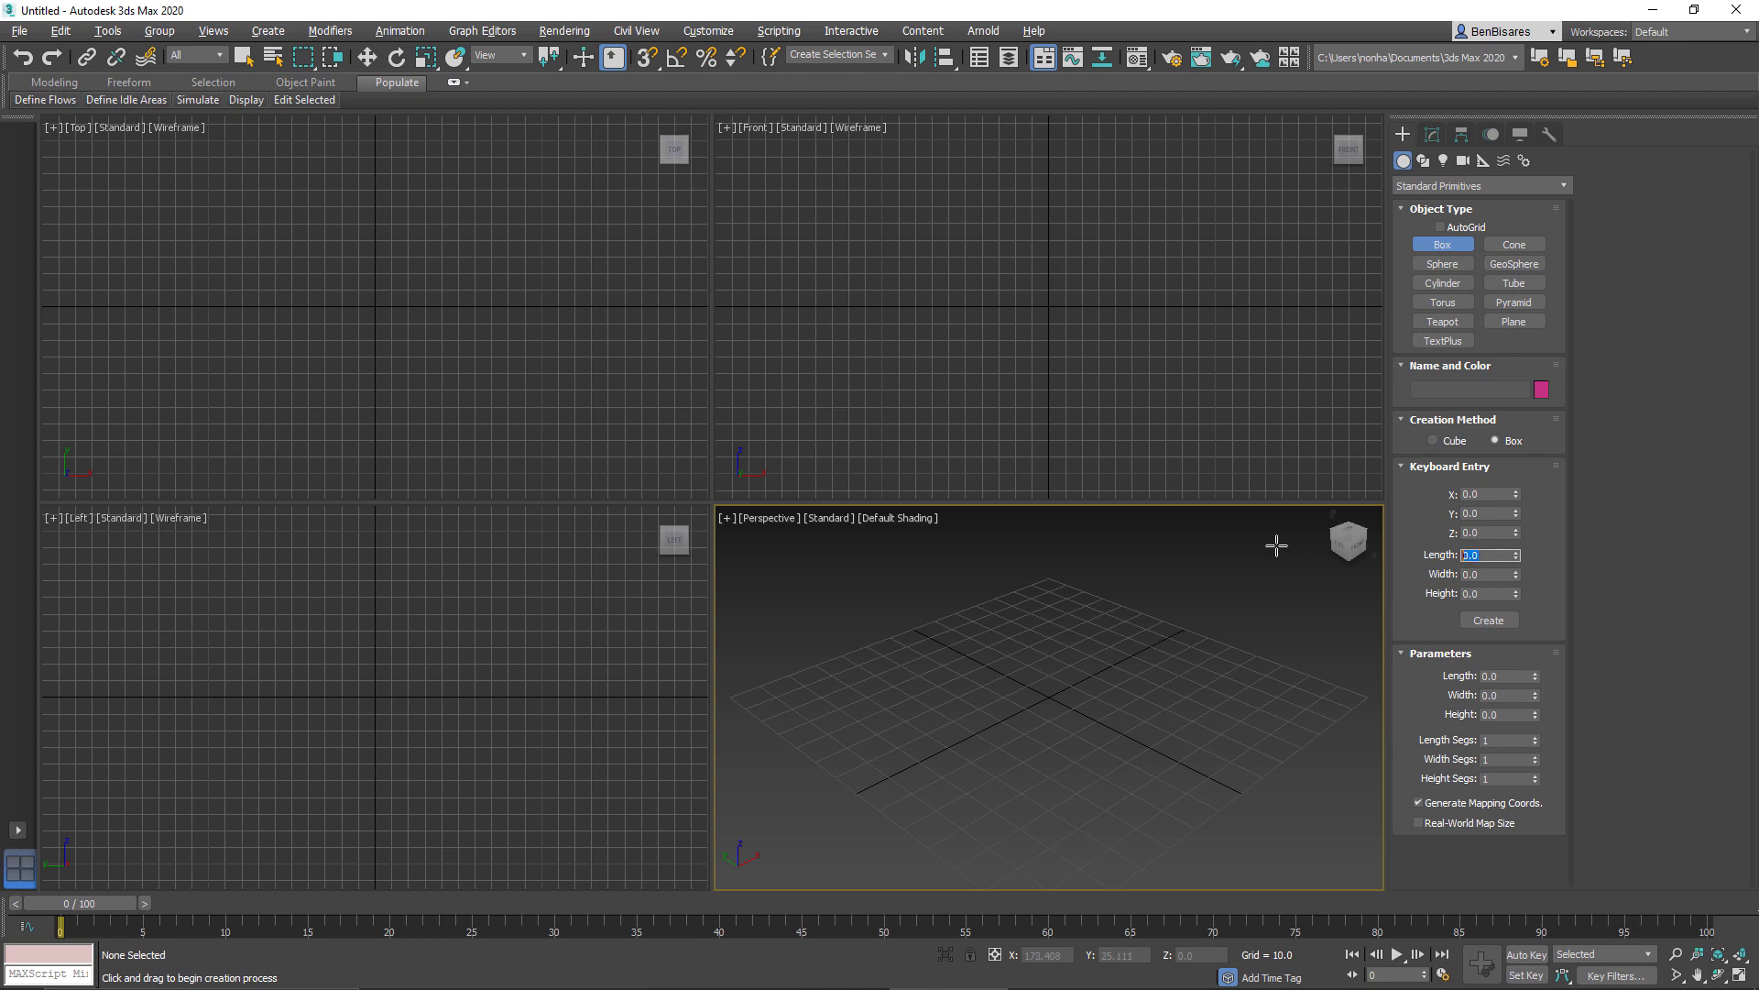
pyautogui.write('1')
pyautogui.press('Tab')
pyautogui.write('1')
pyautogui.press('Tab')
pyautogui.write('1')
pyautogui.press('Tab')
# - Create Box001 at the origin and show its parameters in the Modify panel
pyautogui.click(1486, 621)
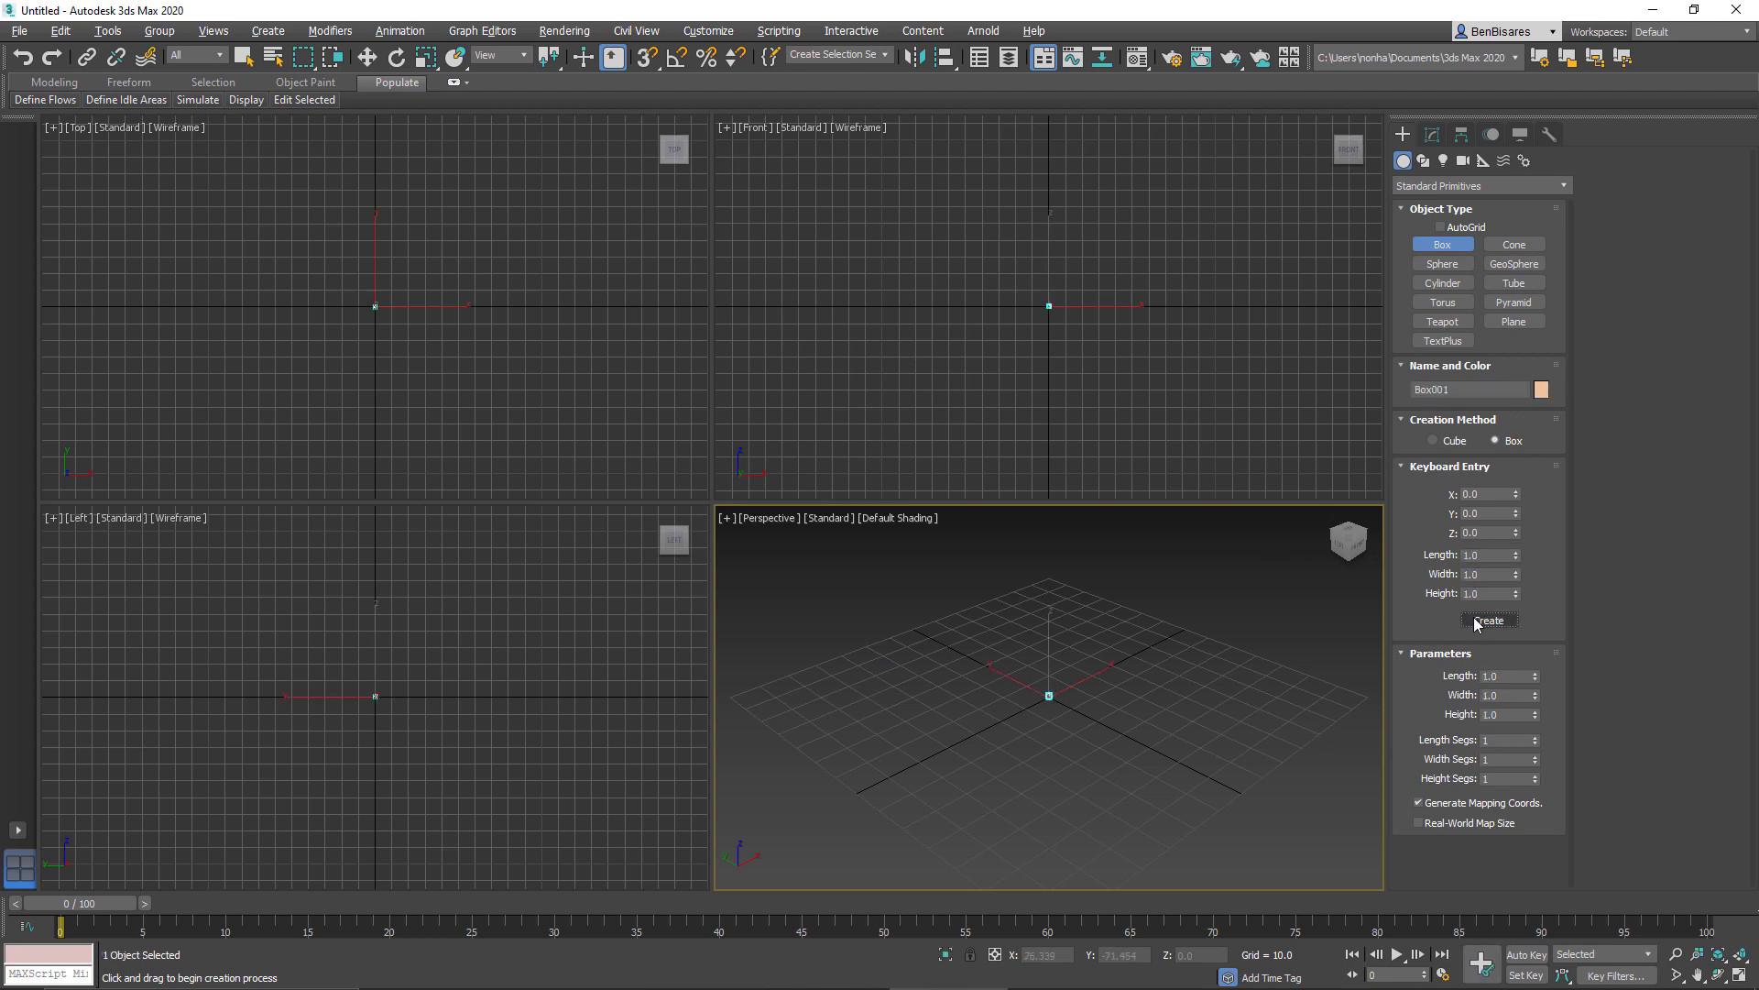
pyautogui.scroll(8, 1088, 700)
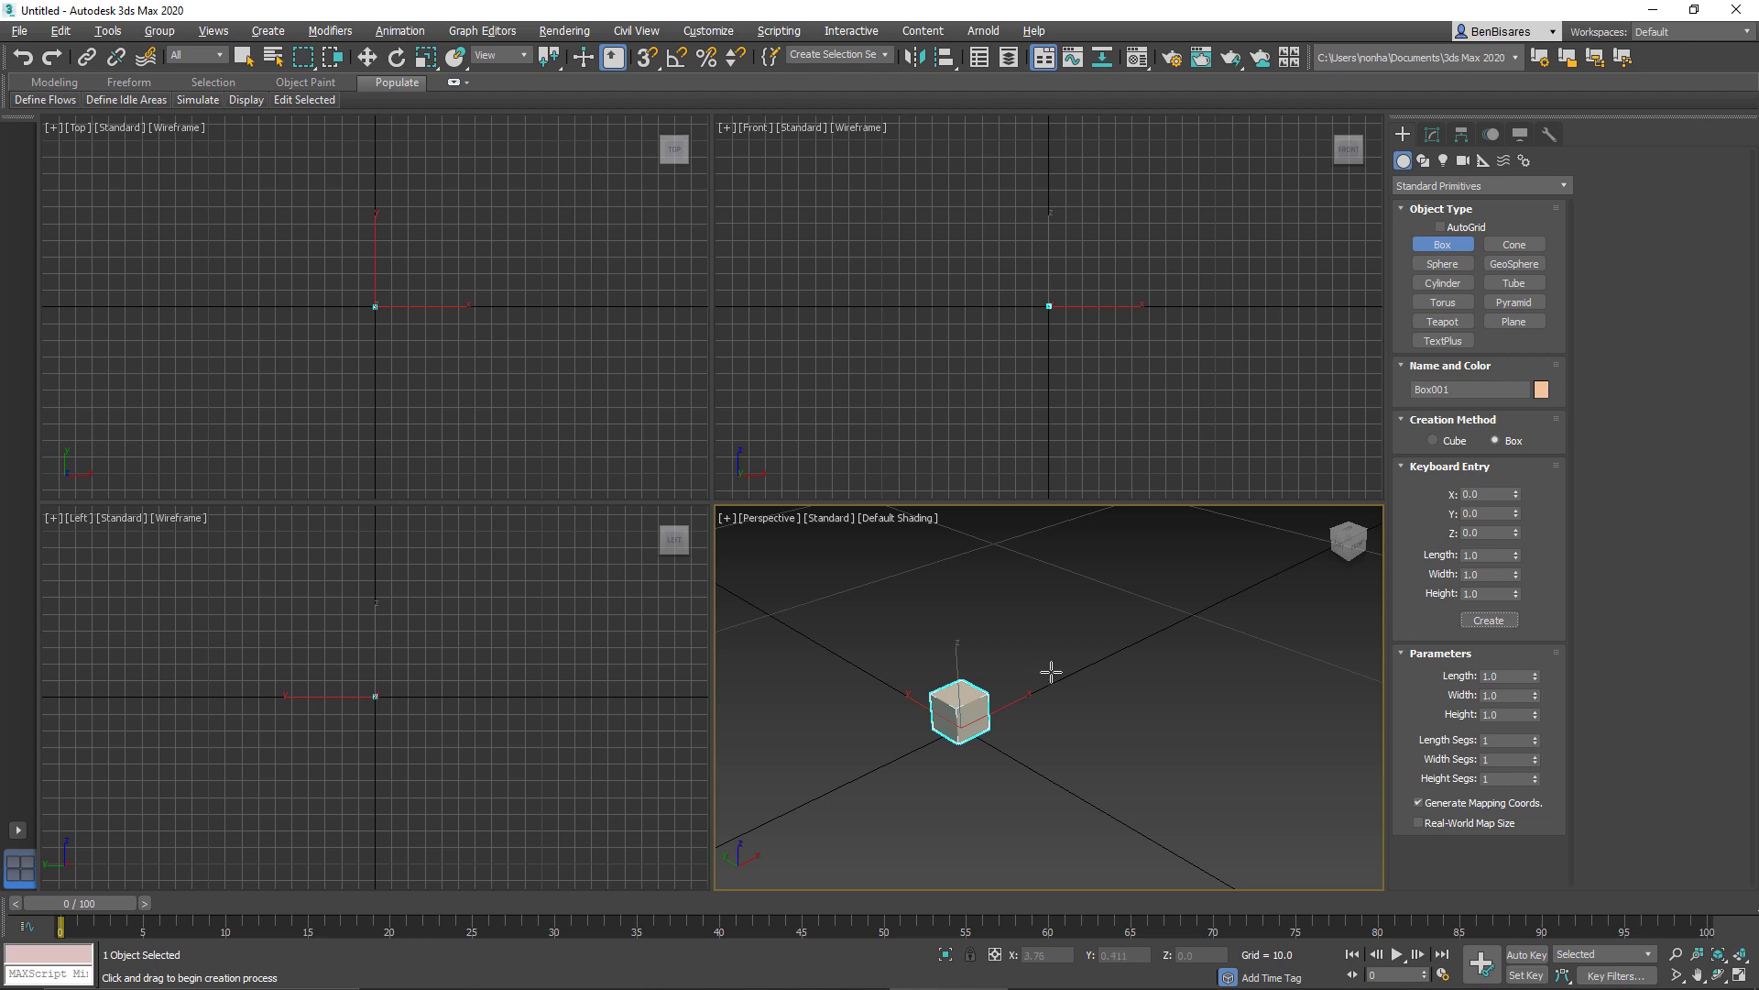
pyautogui.rightClick(1015, 718)
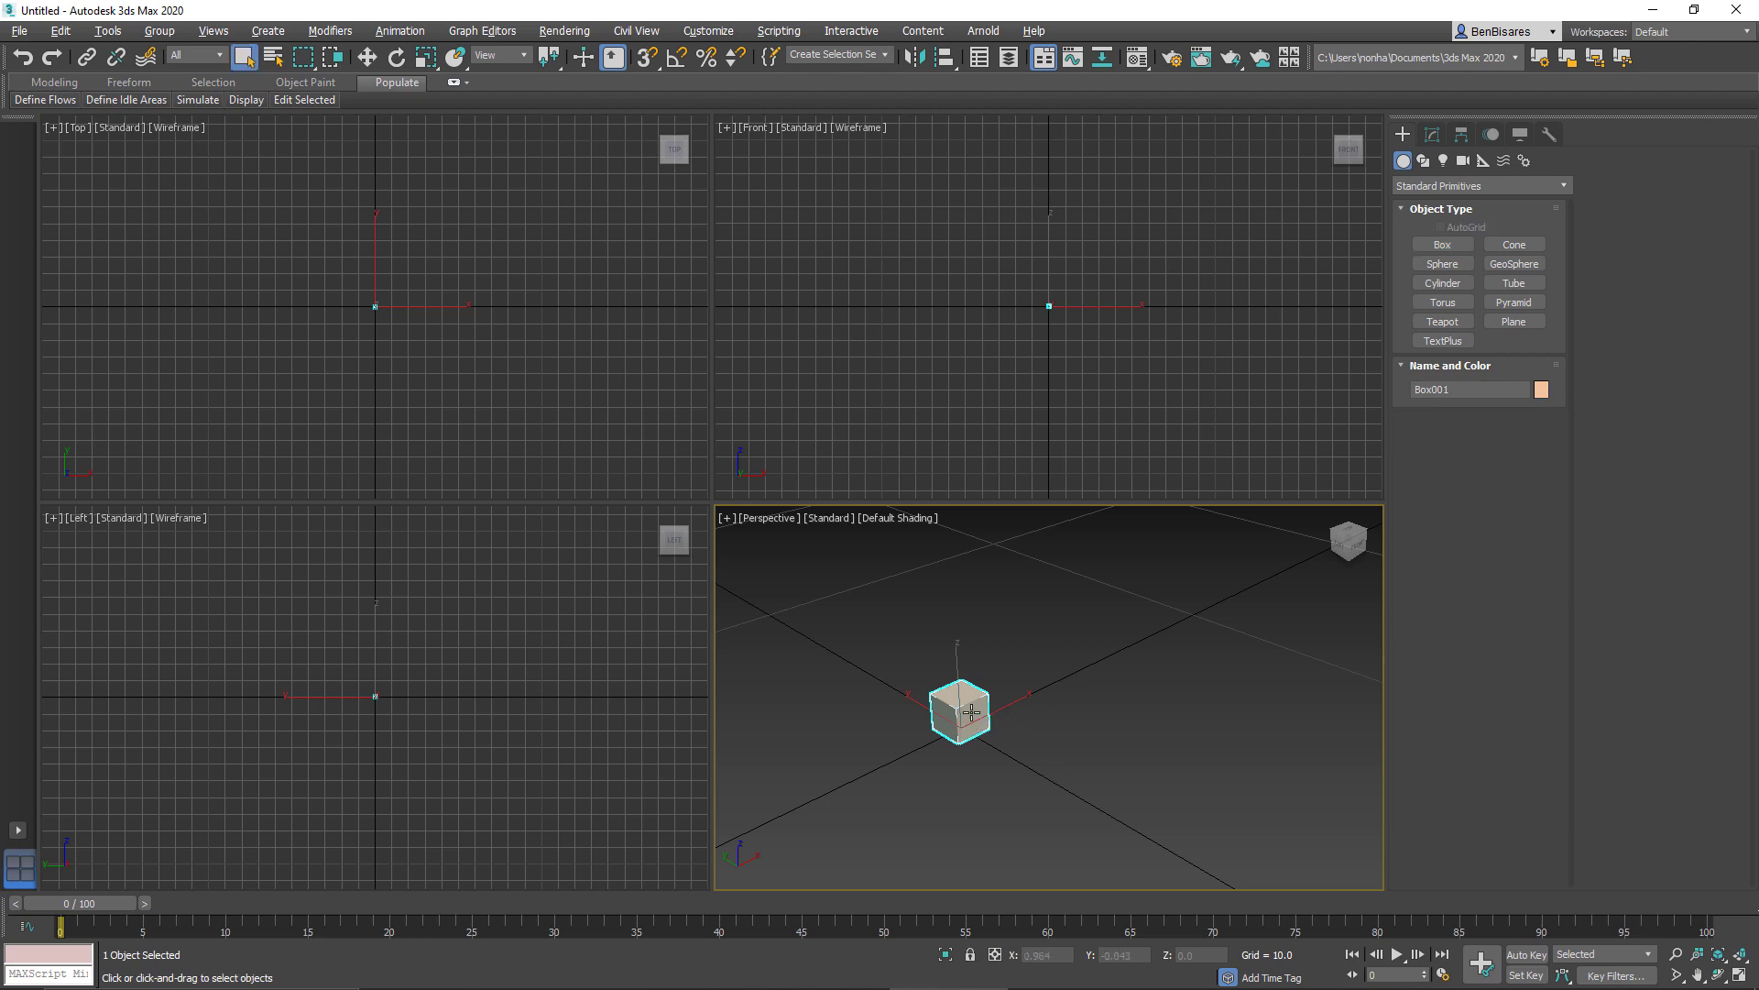
pyautogui.click(1433, 135)
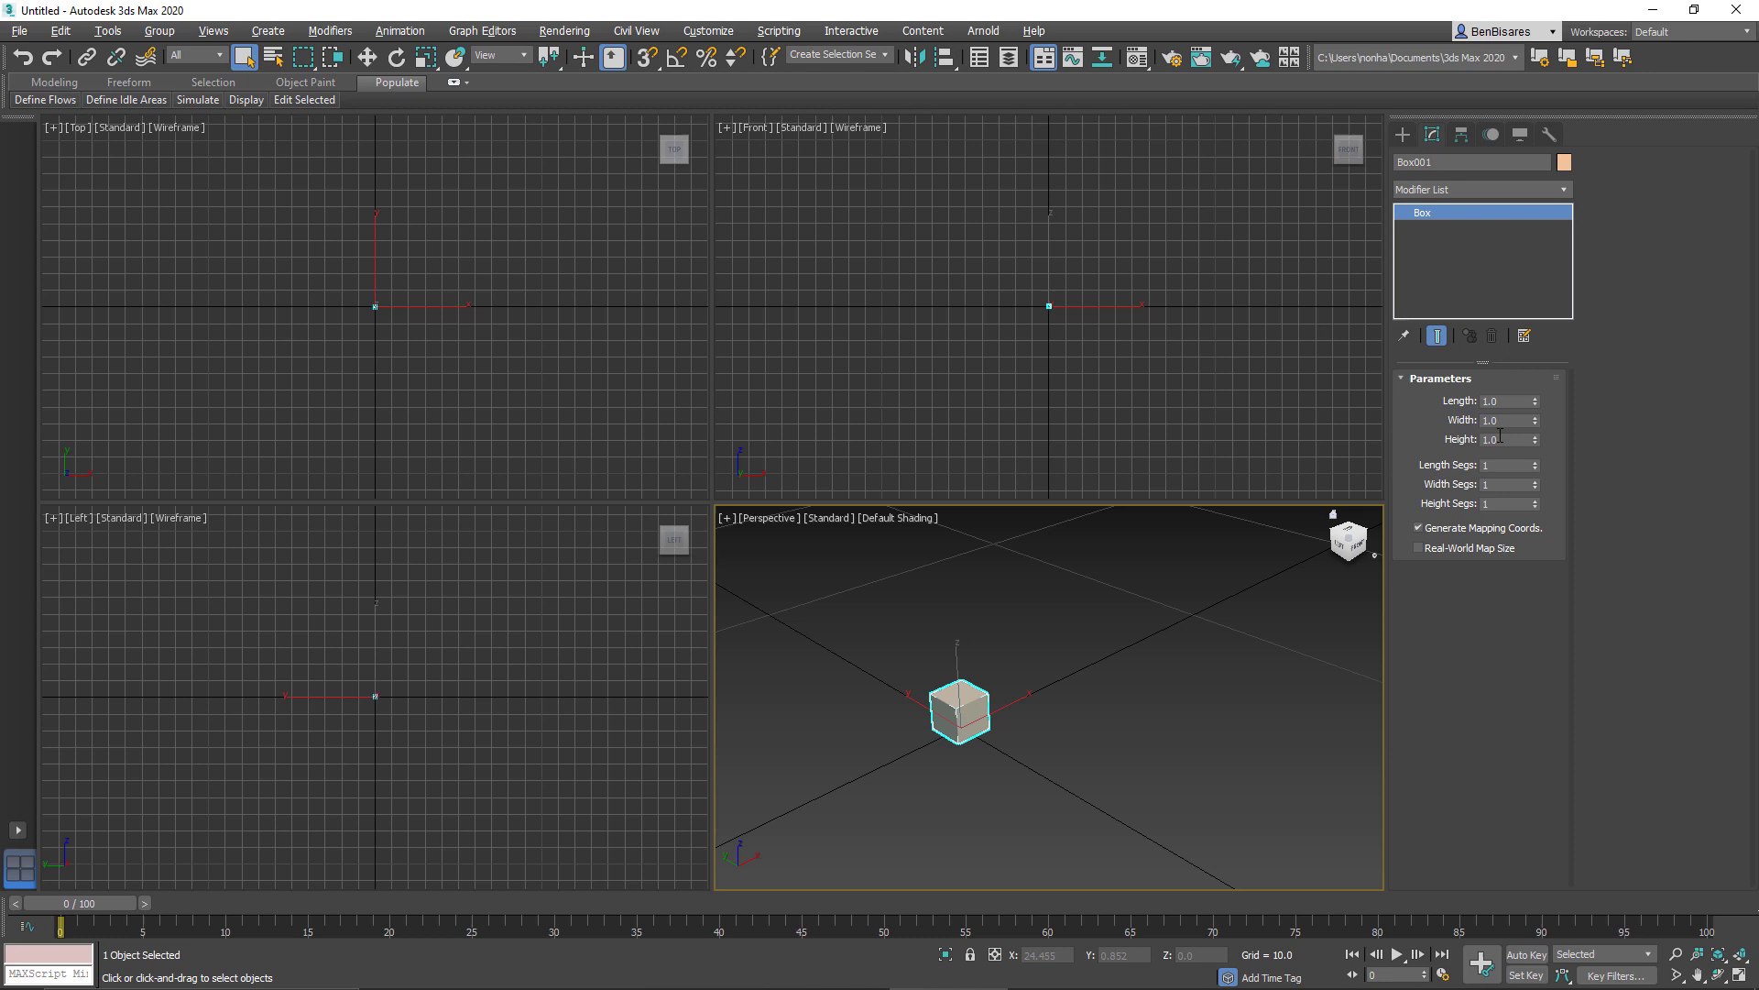
# - Open Units Setup and check the system unit scale without changing it
pyautogui.click(797, 35)
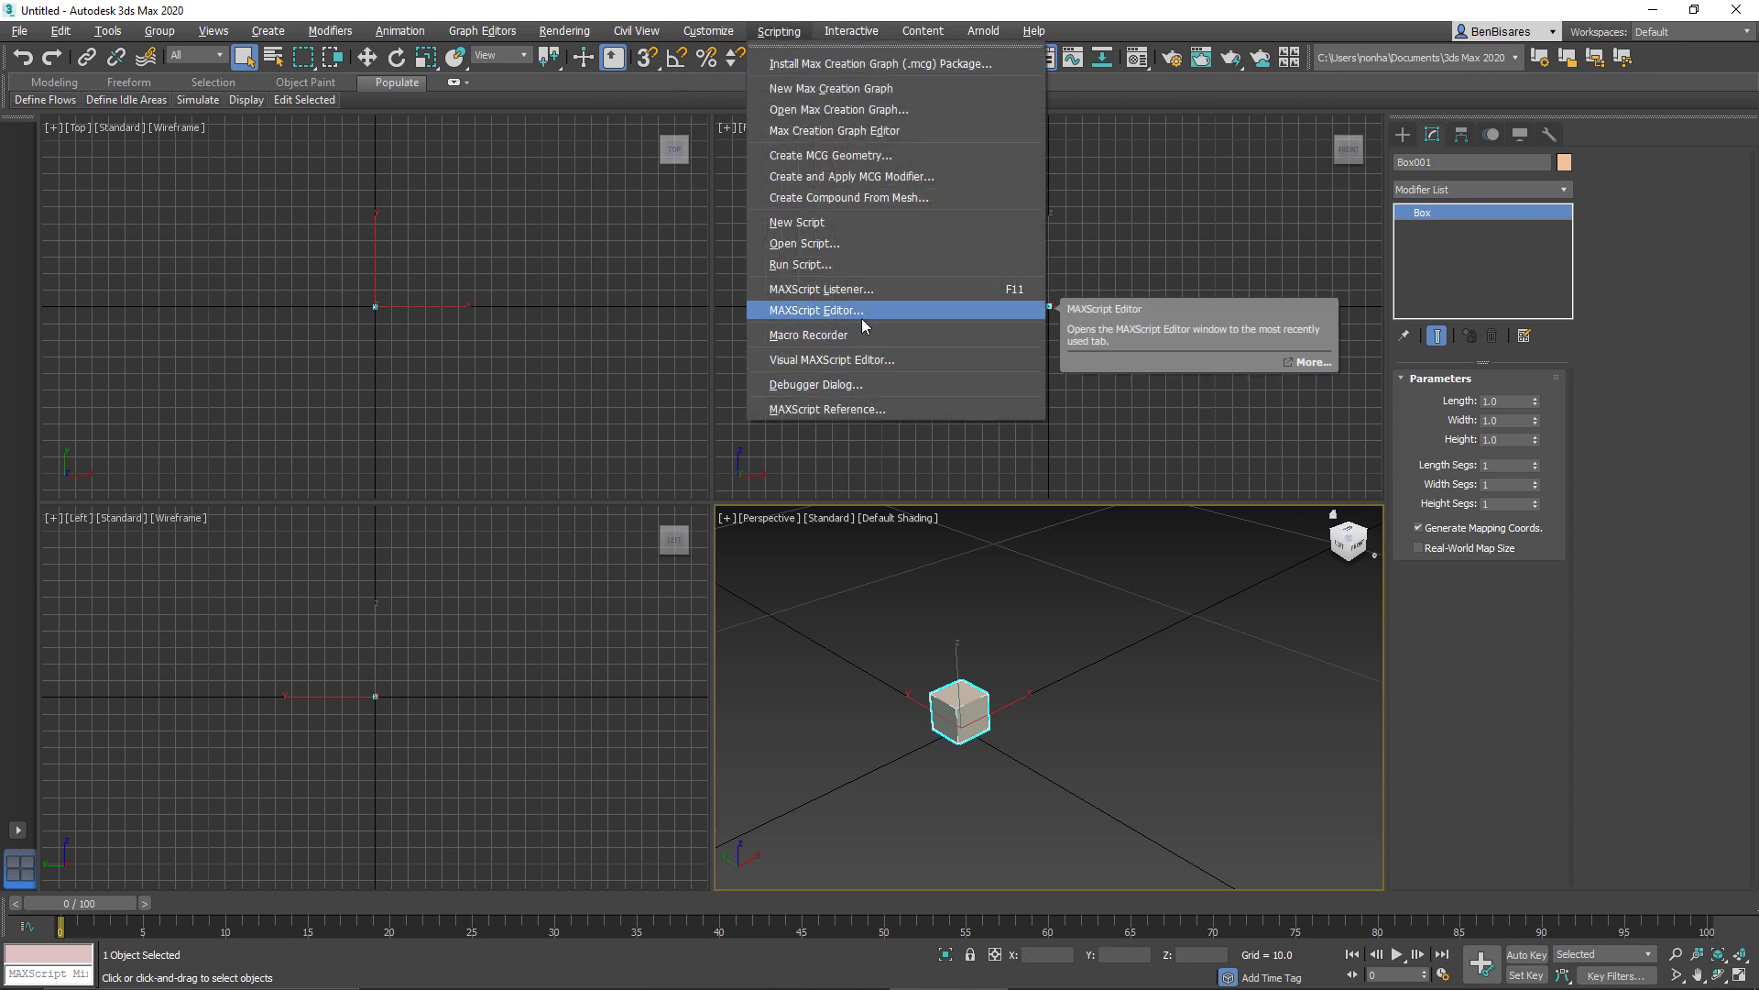
pyautogui.moveTo(708, 32)
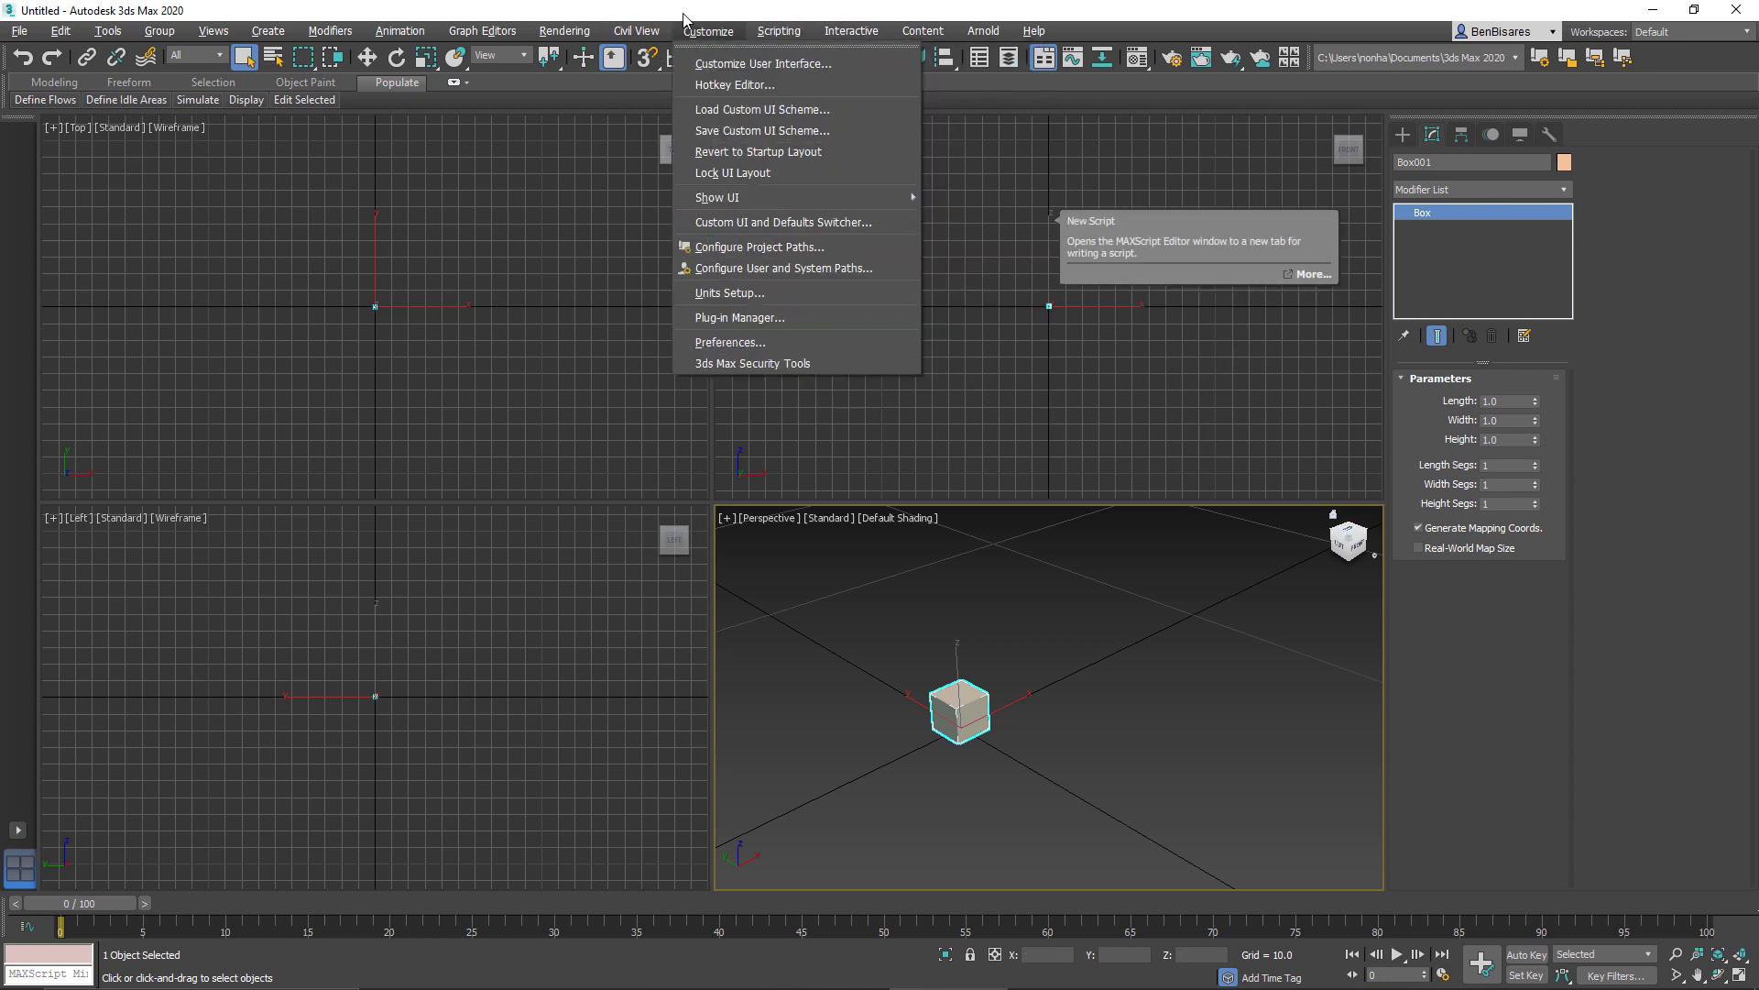
pyautogui.click(736, 292)
pyautogui.click(876, 357)
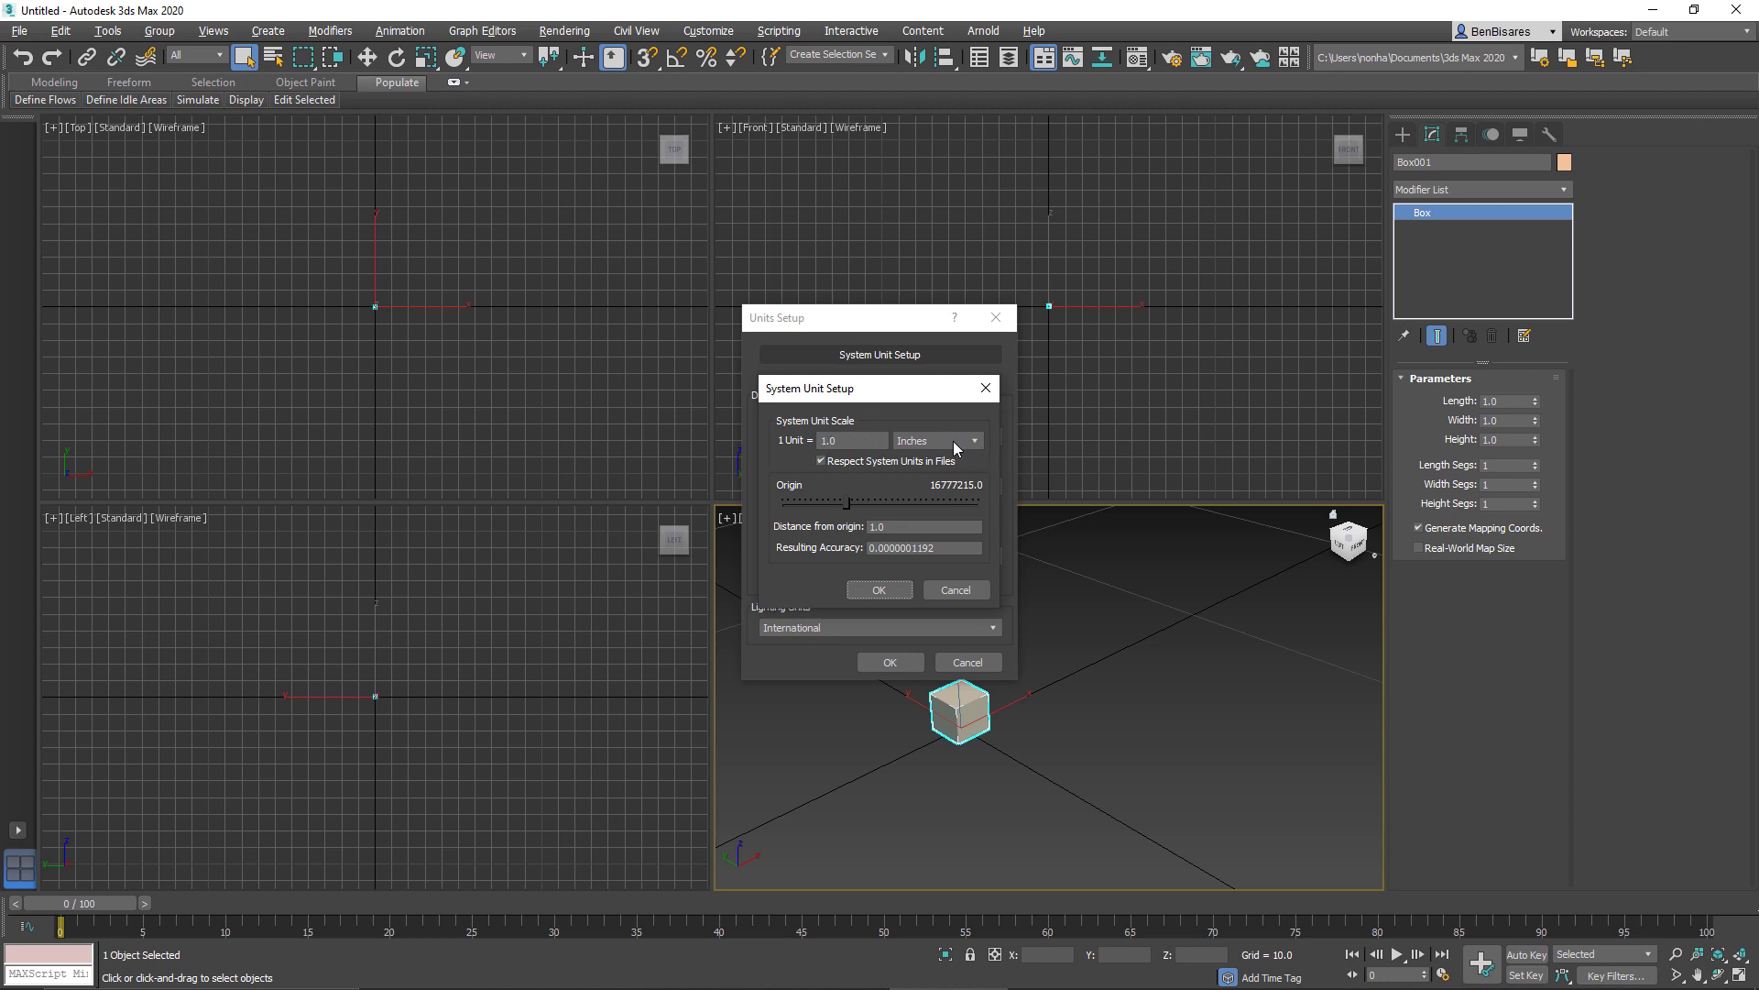
pyautogui.click(880, 589)
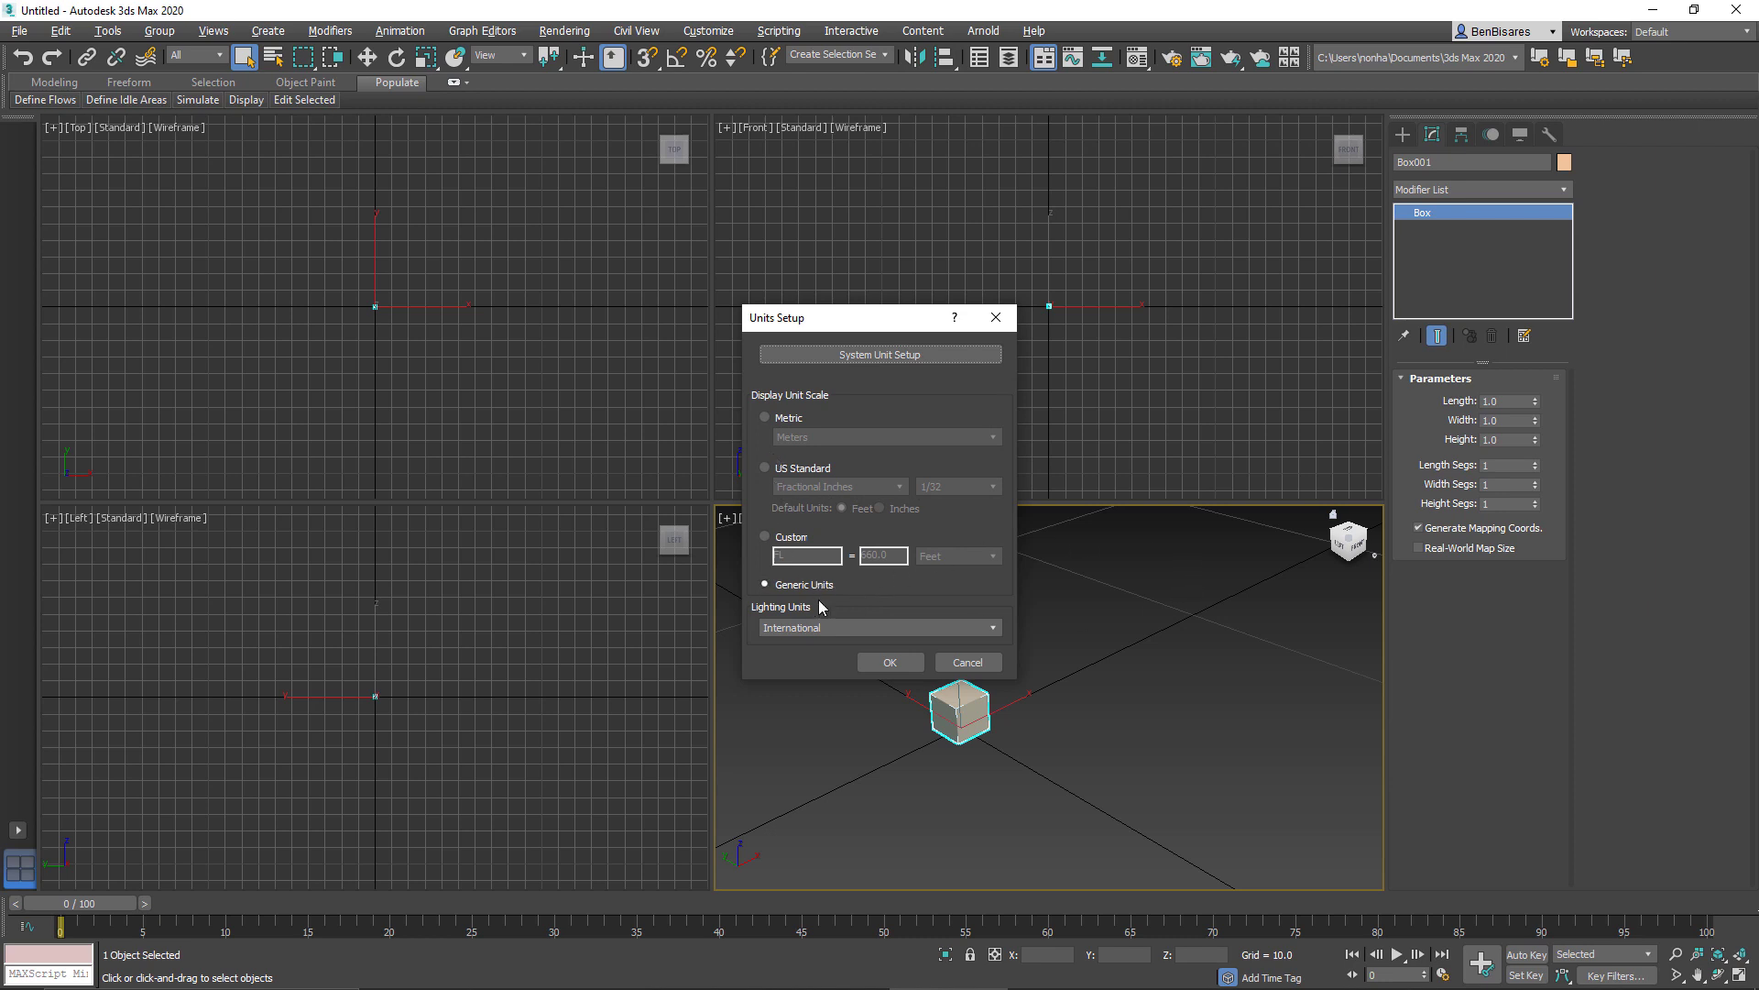
# - Set the display units to metric Centimeters and zoom extents on Box001
pyautogui.click(784, 420)
pyautogui.click(844, 434)
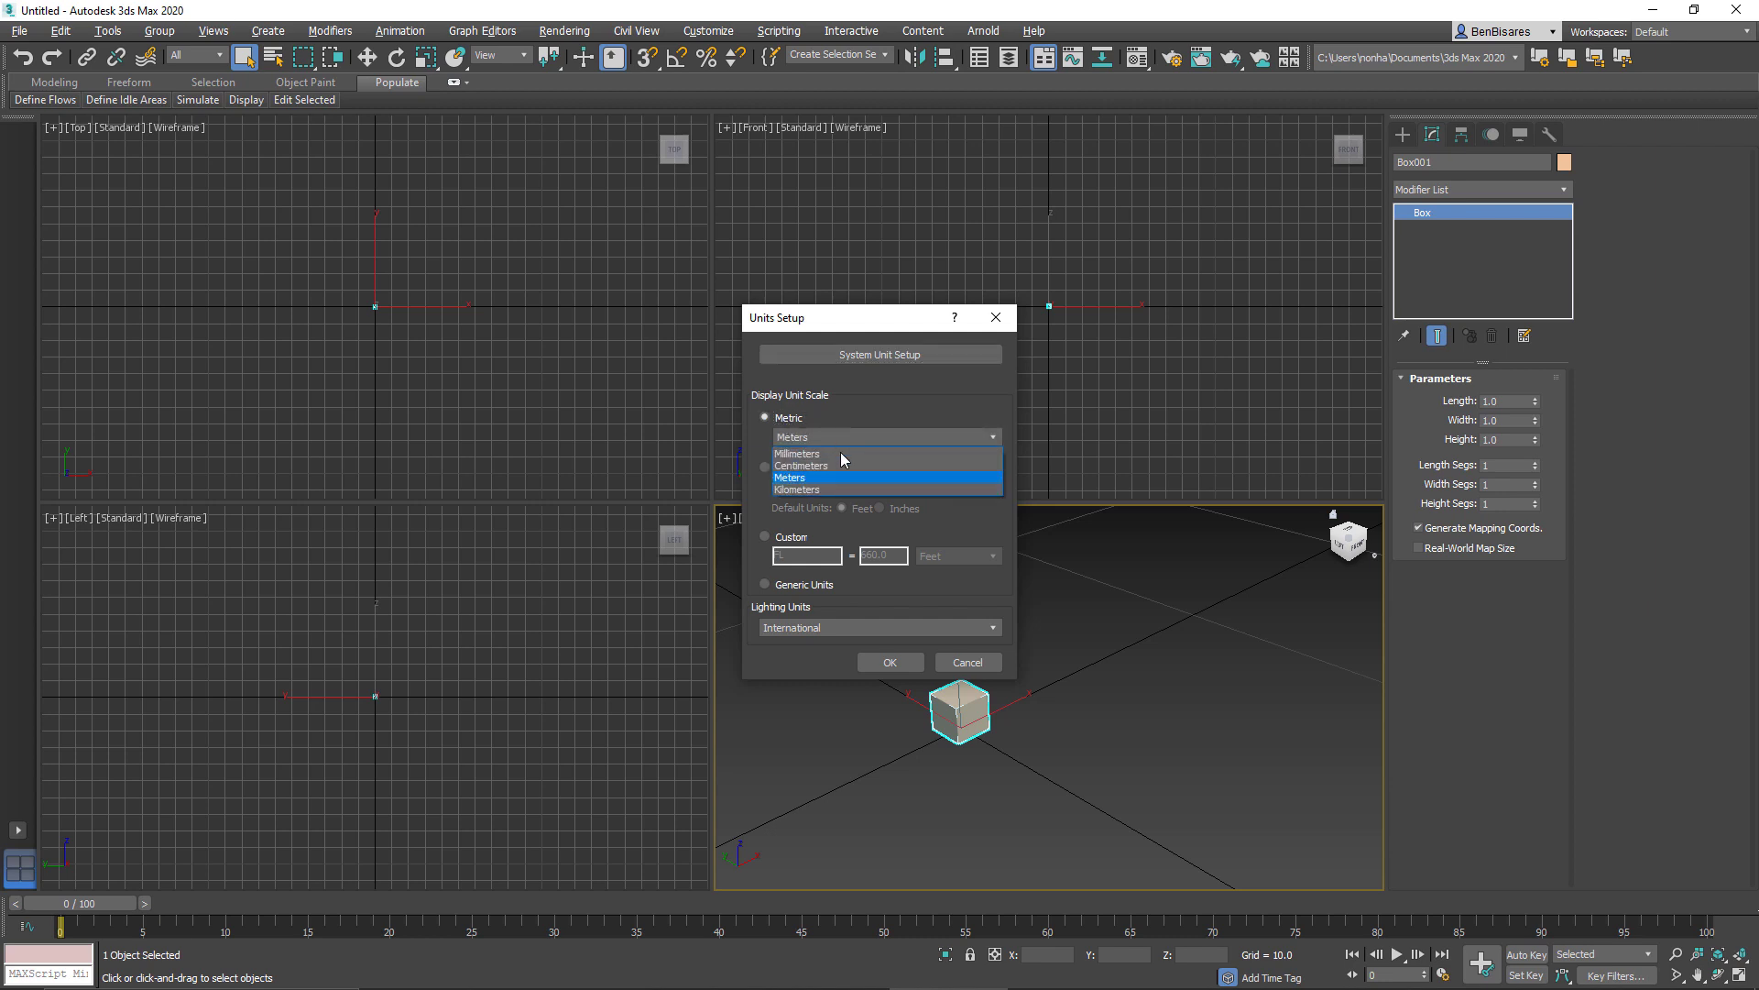
pyautogui.click(841, 467)
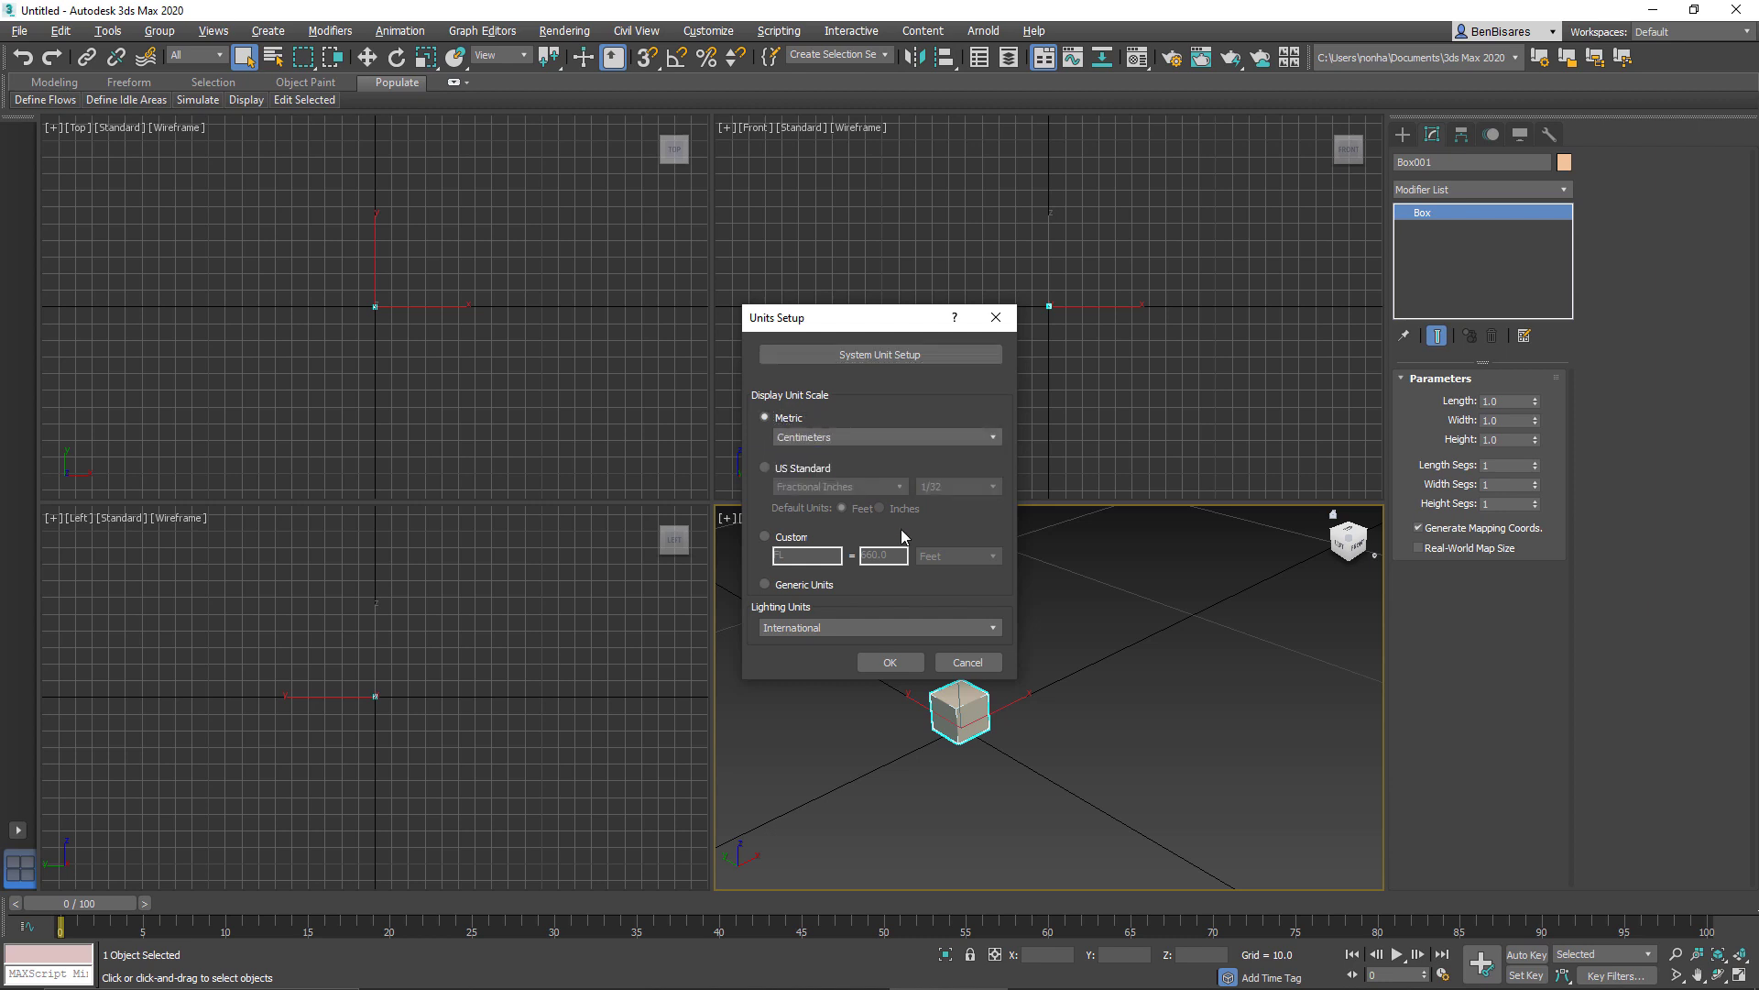
pyautogui.click(889, 662)
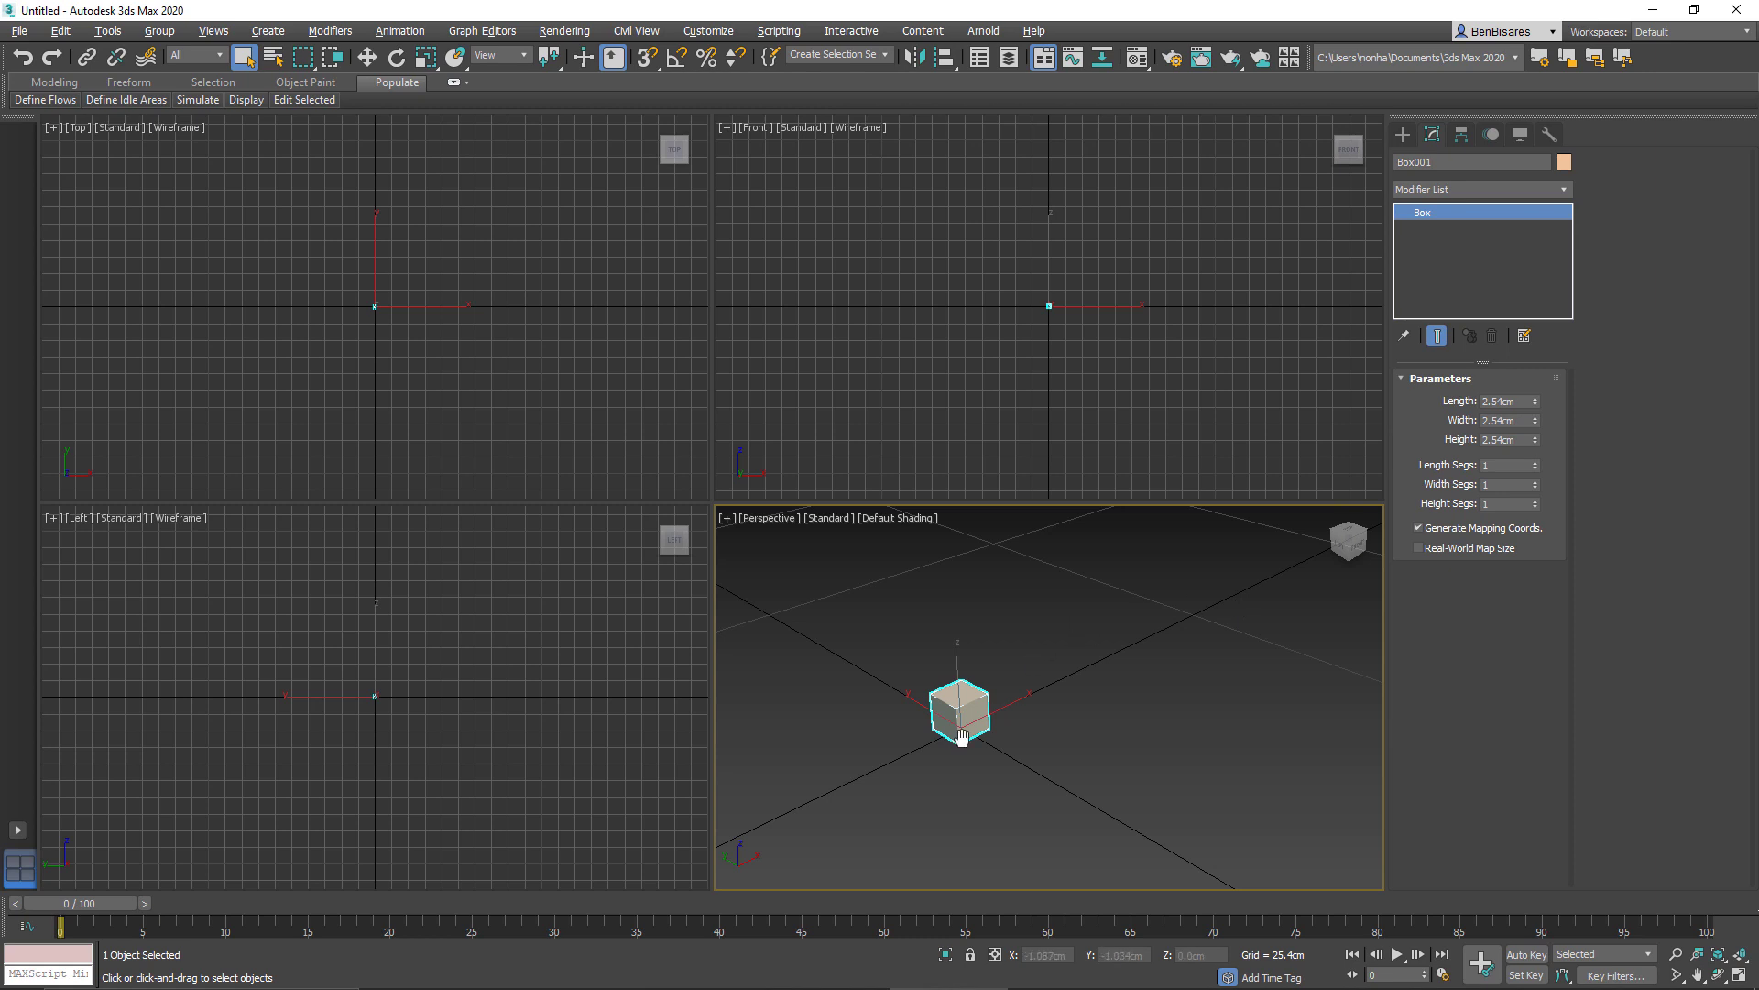
pyautogui.press('z')
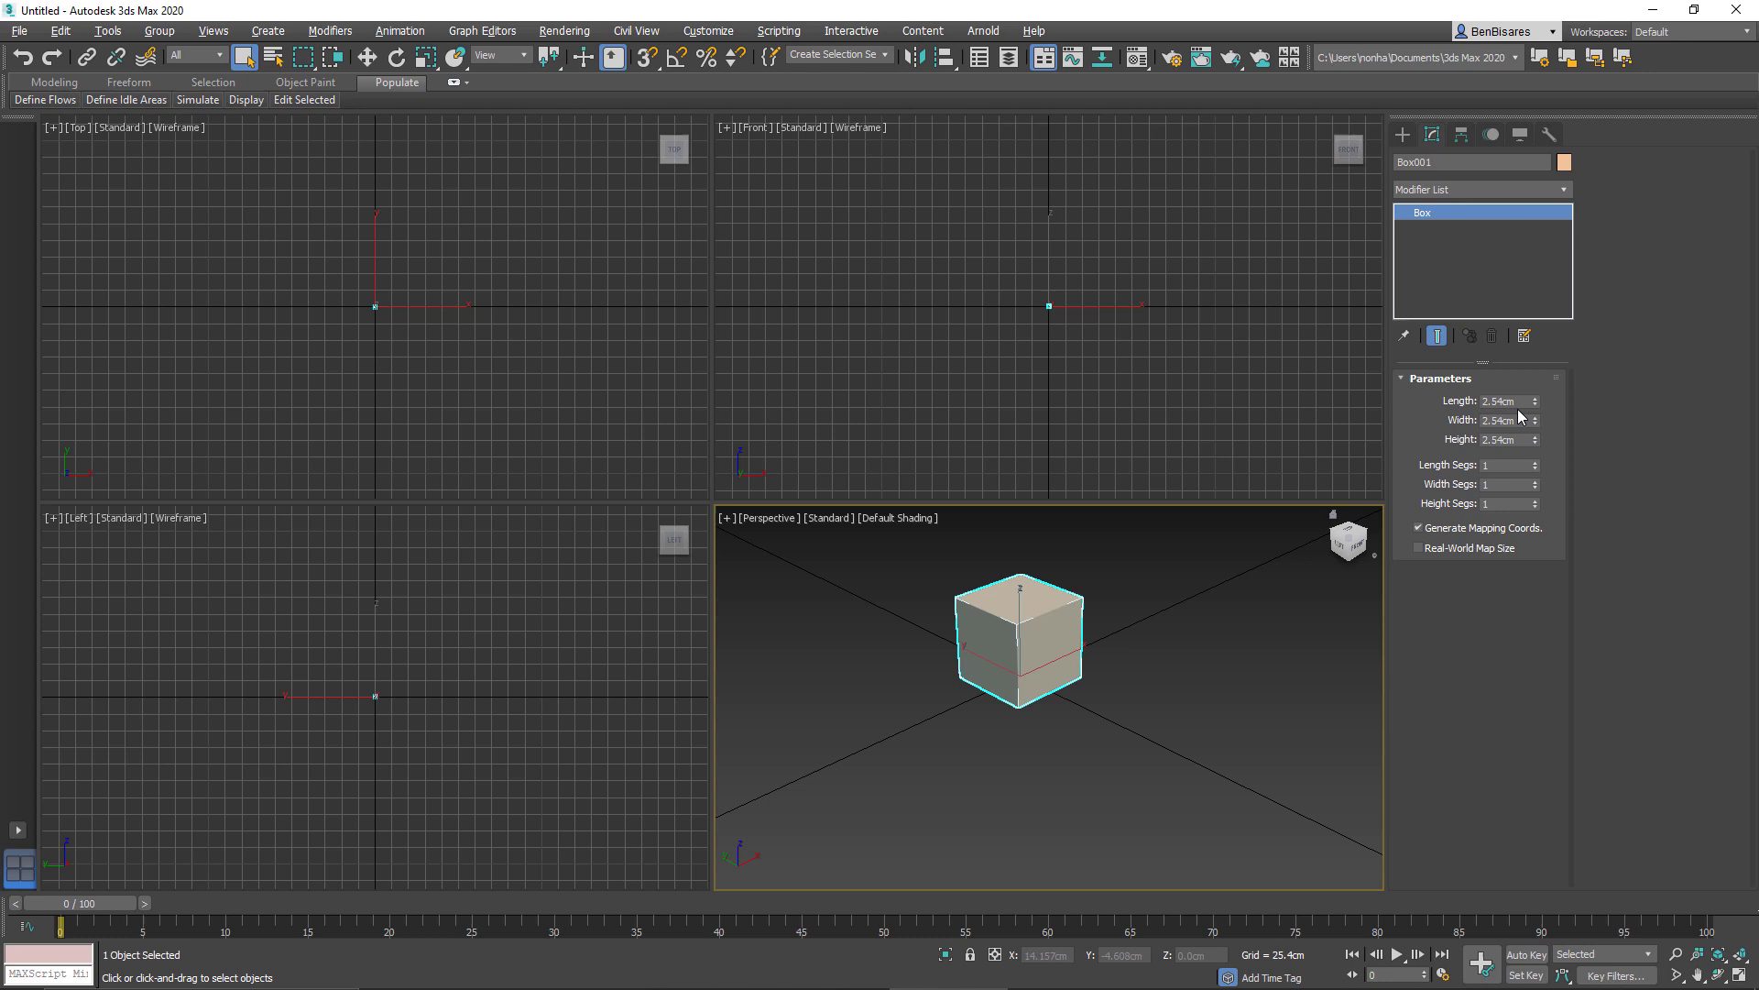
# - Change the system unit scale from inches to Centimeters in Units Setup
pyautogui.click(689, 33)
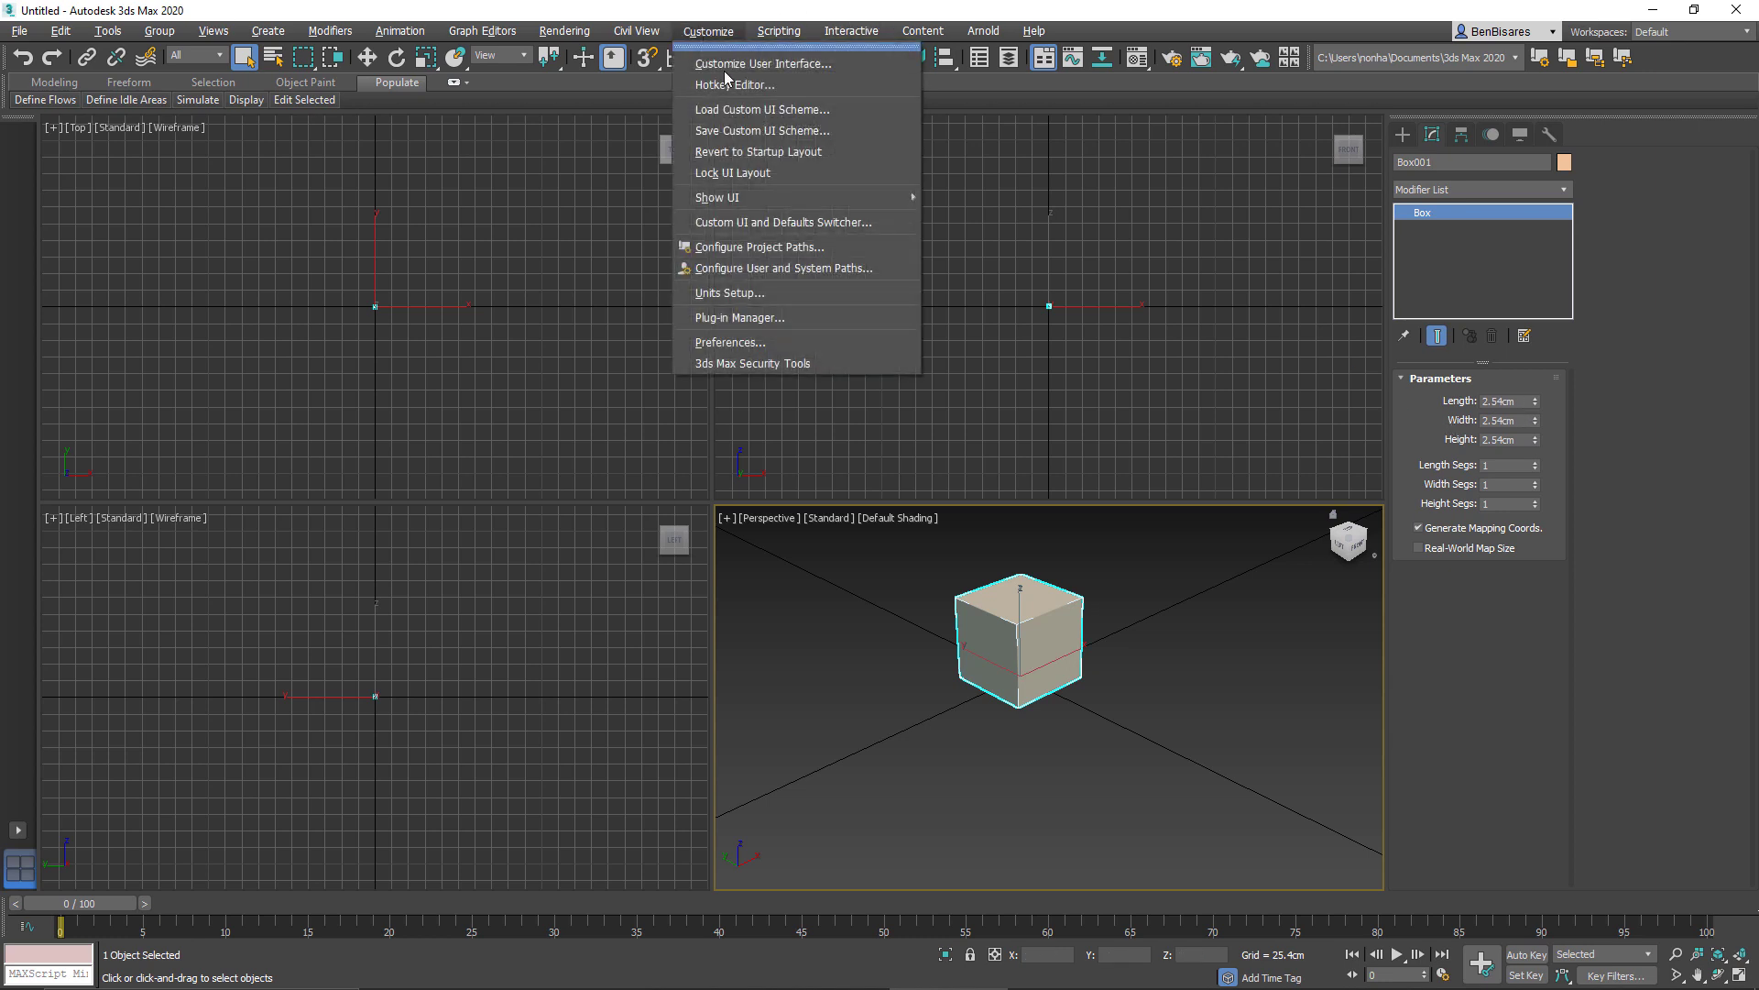
pyautogui.click(779, 295)
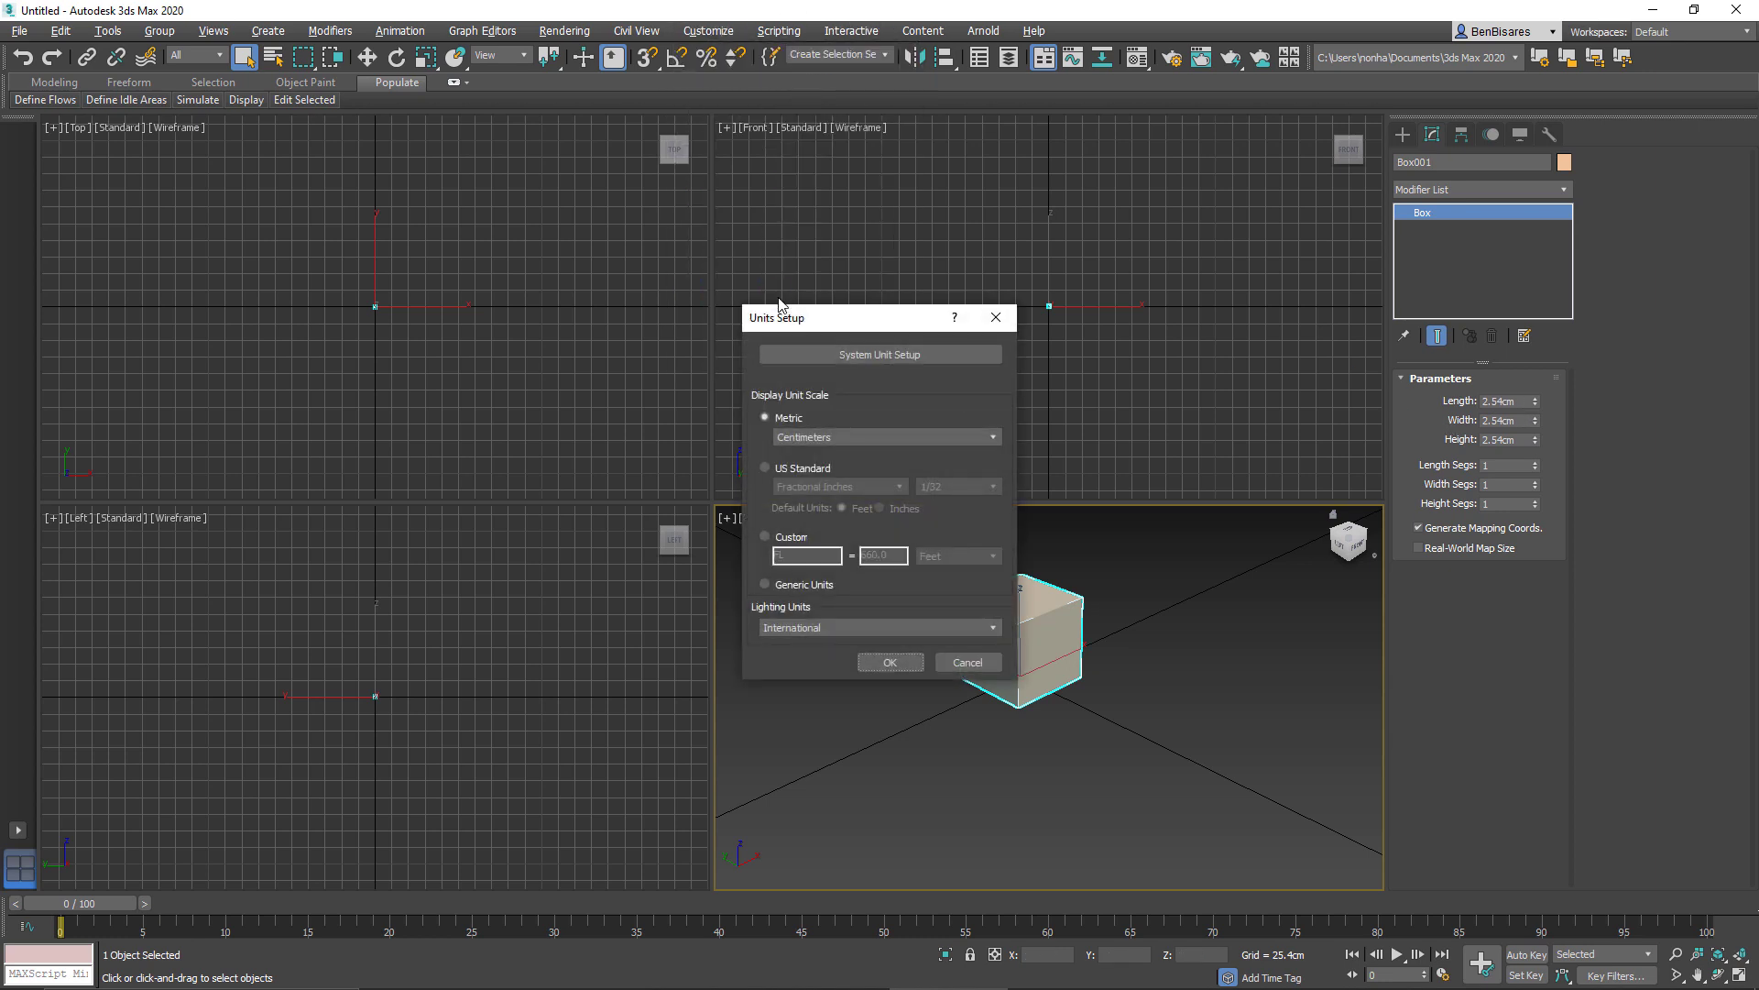
pyautogui.click(867, 357)
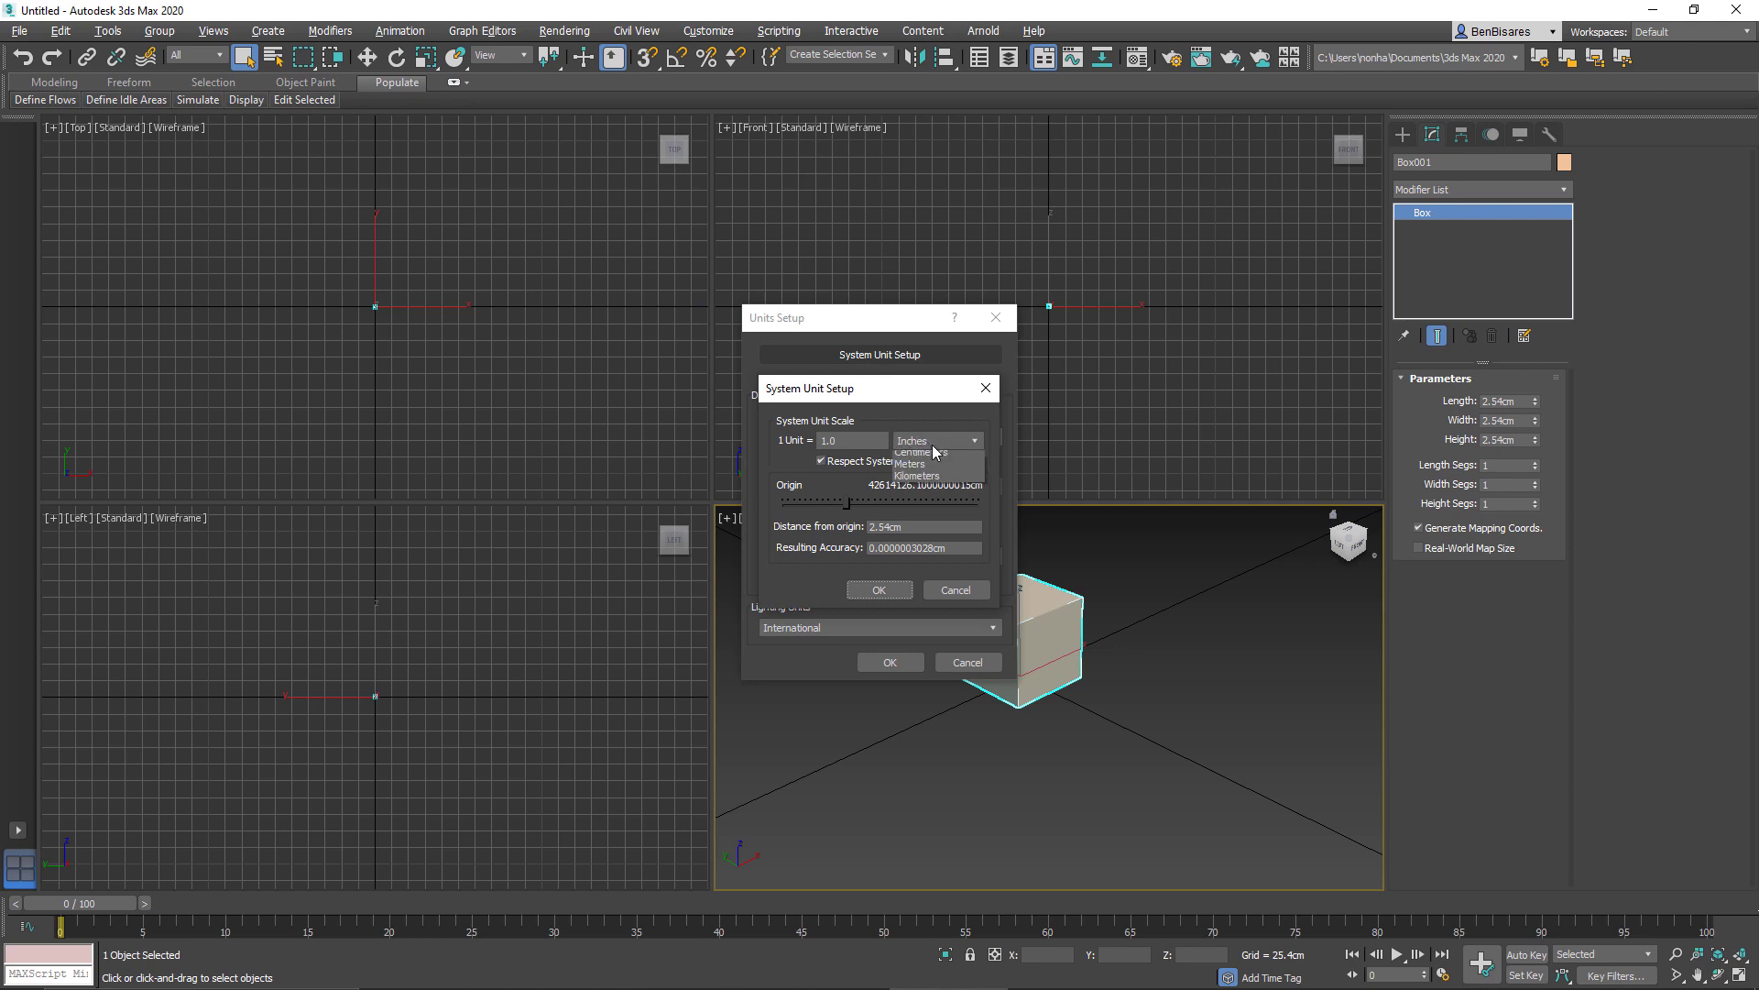
pyautogui.click(931, 445)
pyautogui.click(925, 506)
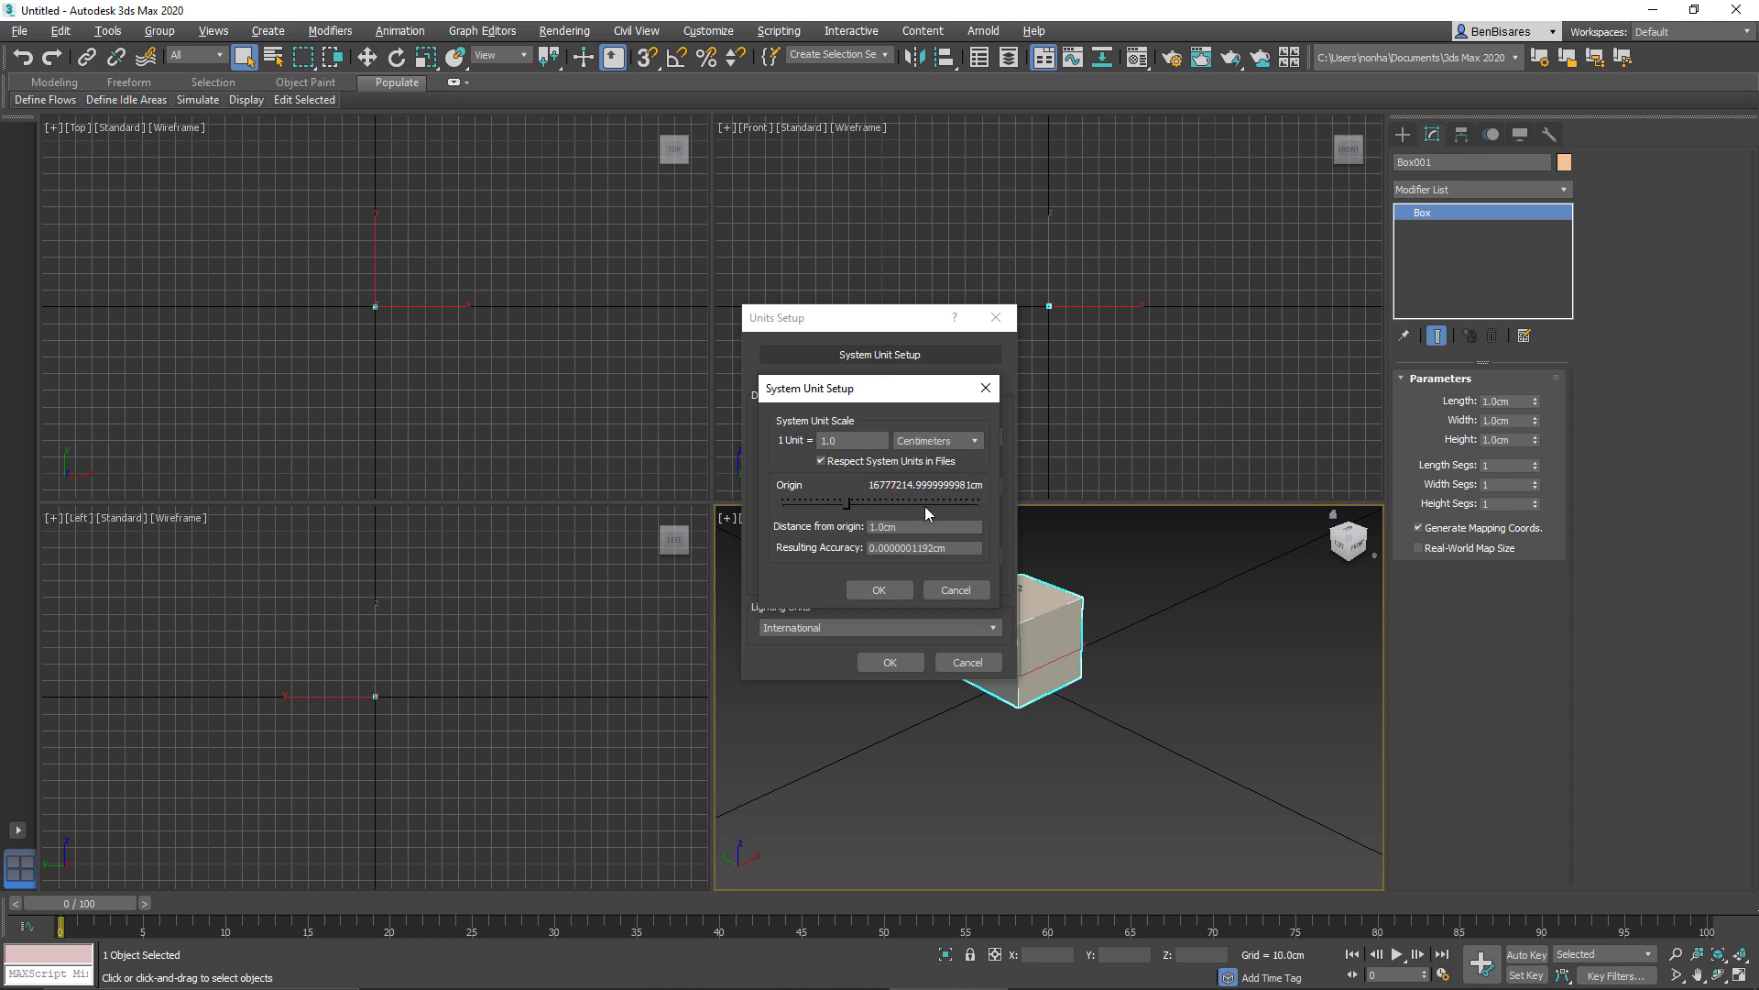
pyautogui.click(879, 591)
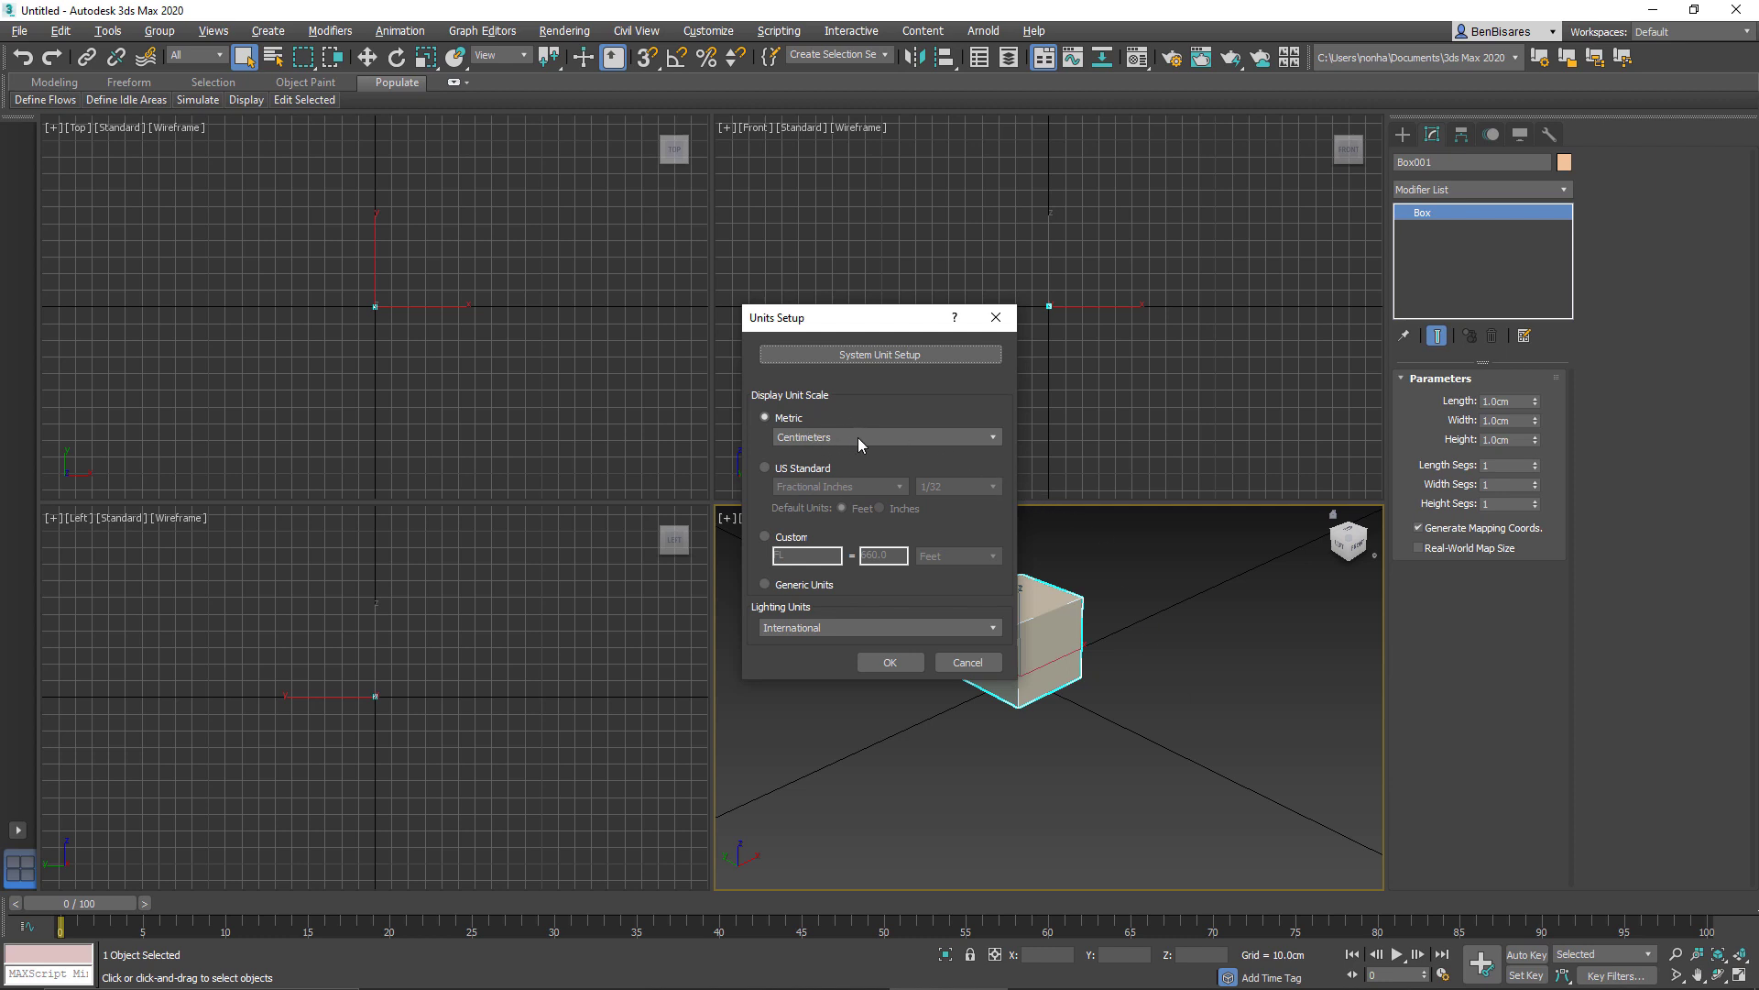
pyautogui.click(873, 365)
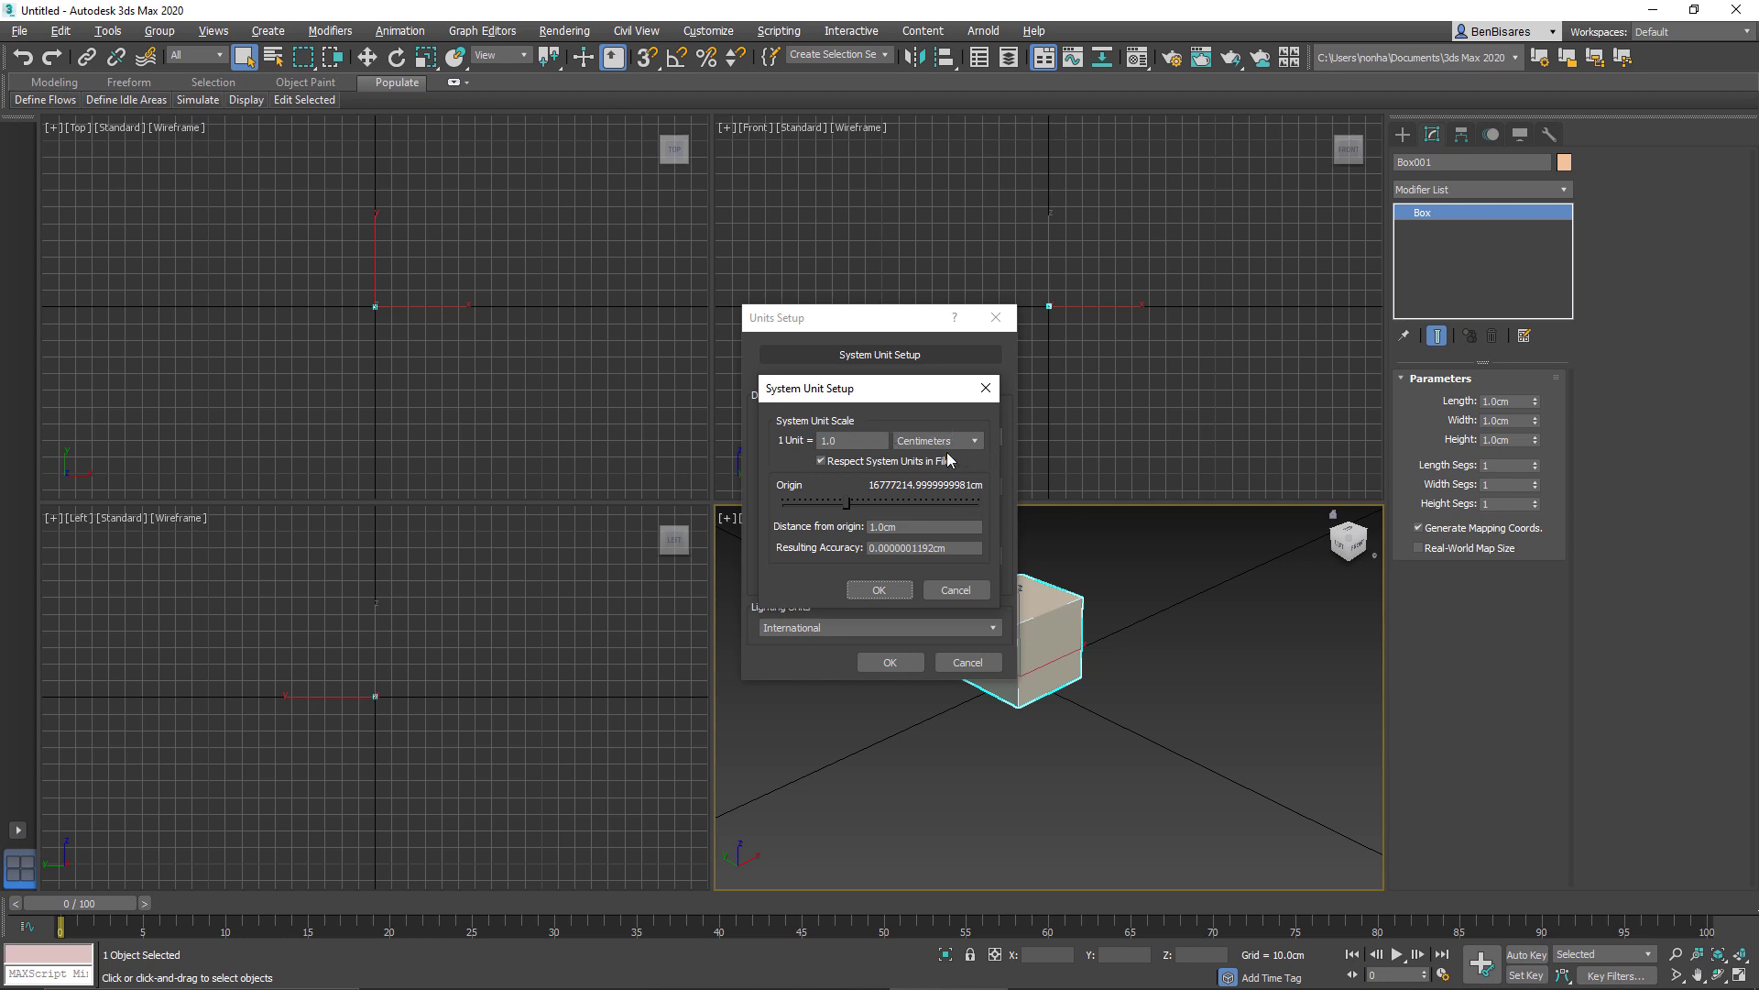
pyautogui.moveTo(884, 406); pyautogui.dragTo(1175, 427)
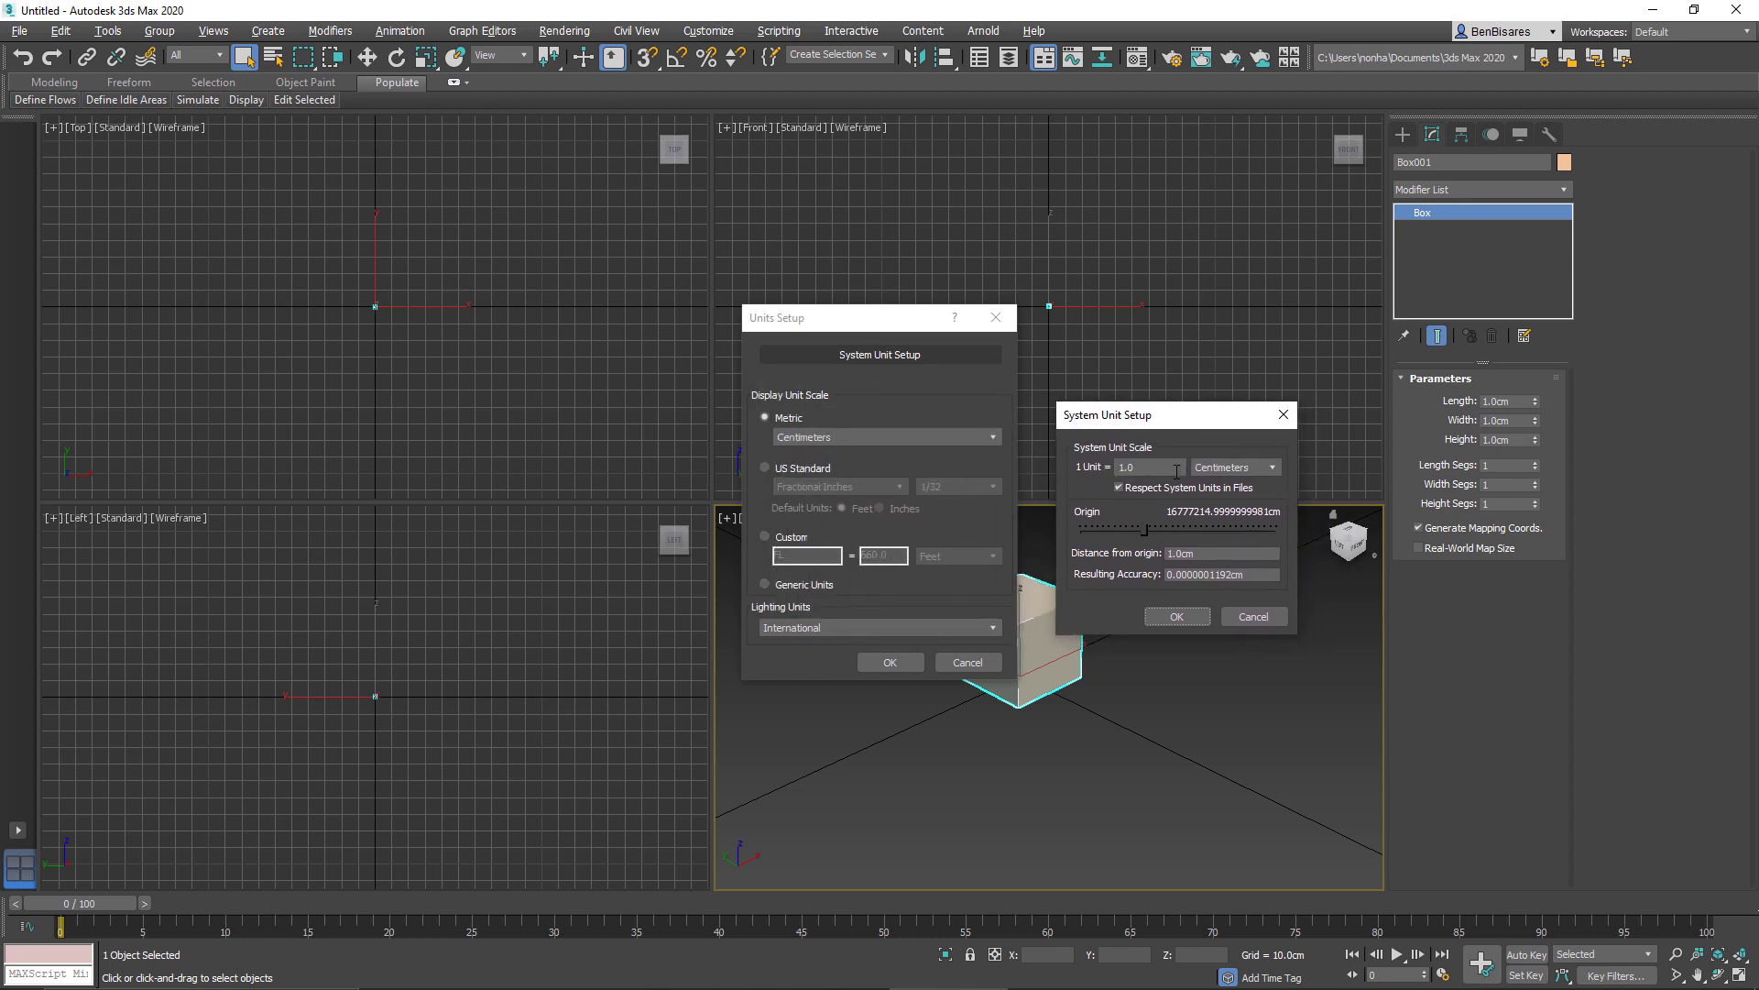
pyautogui.click(1228, 463)
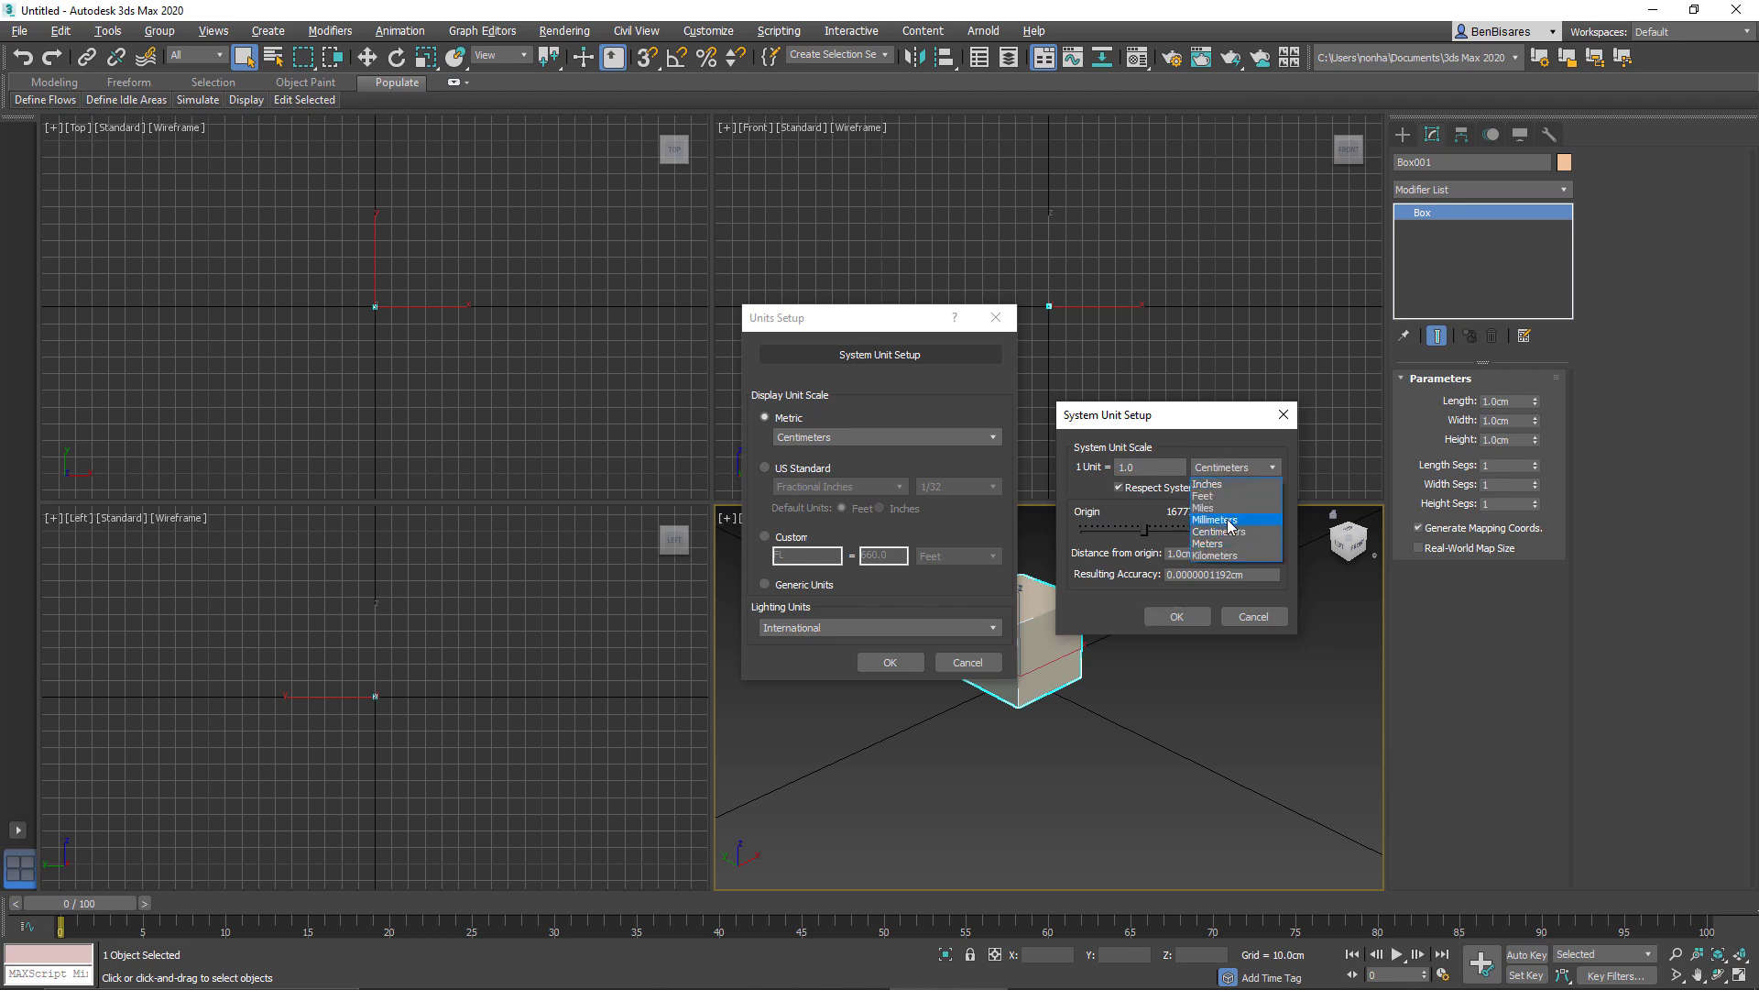
pyautogui.click(1196, 469)
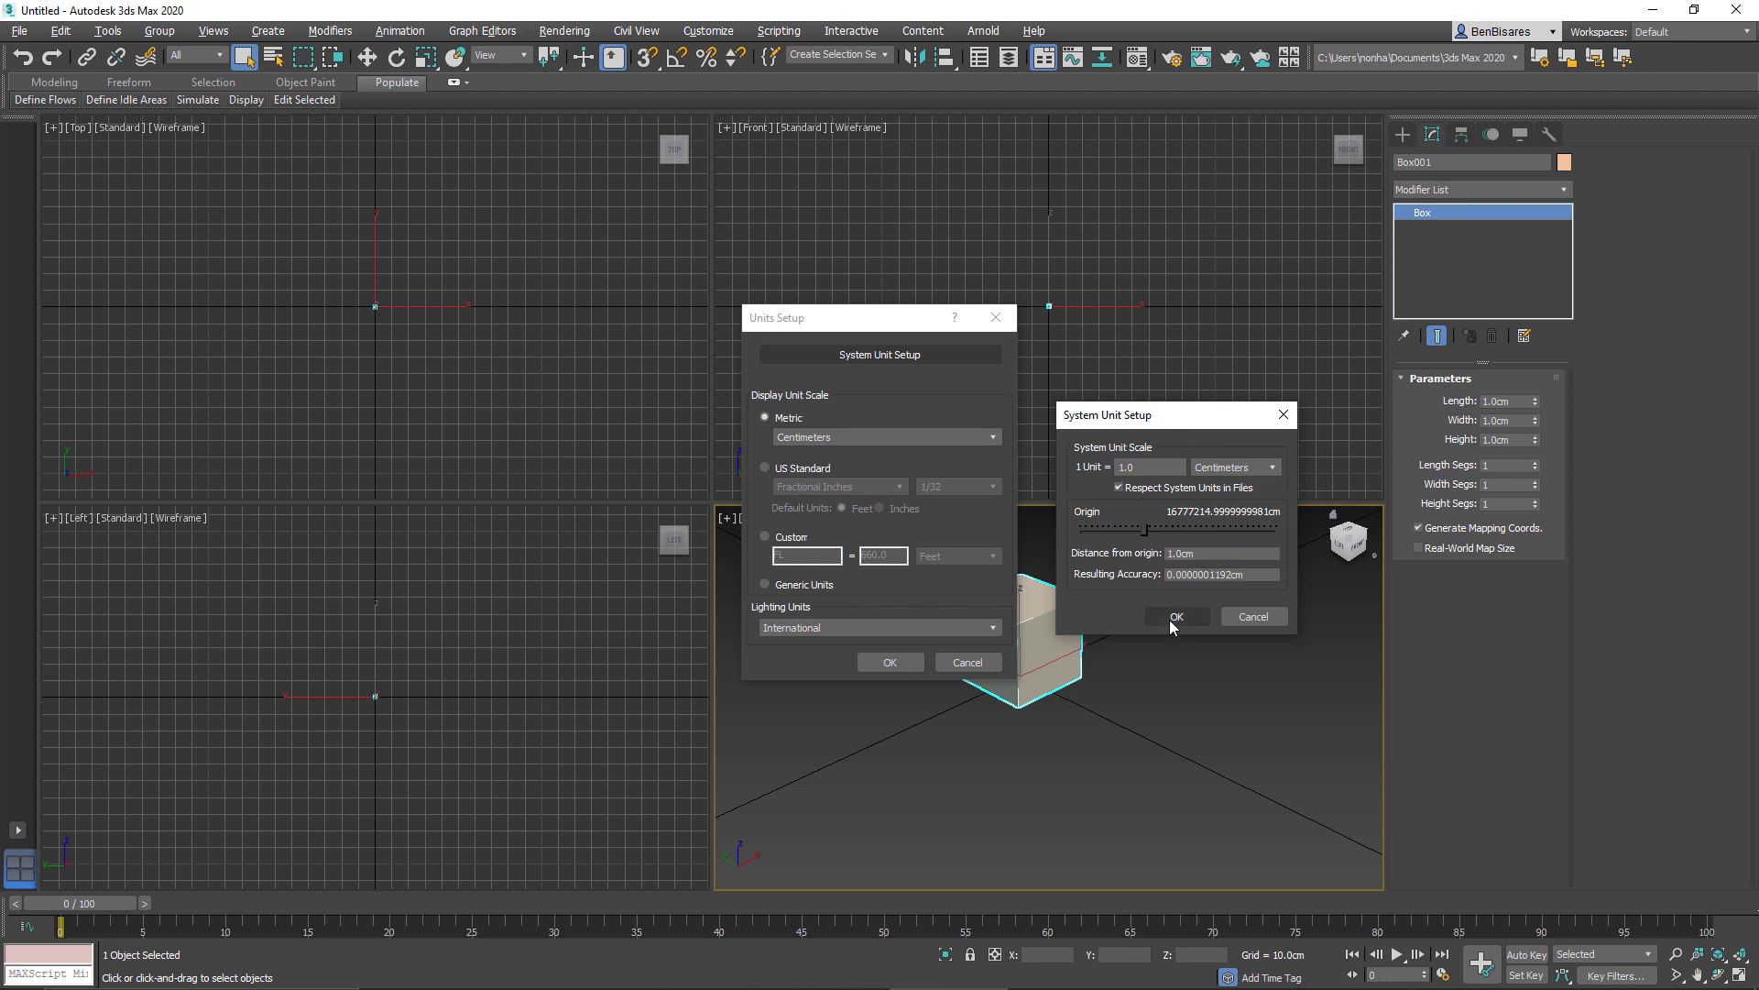
pyautogui.click(1233, 469)
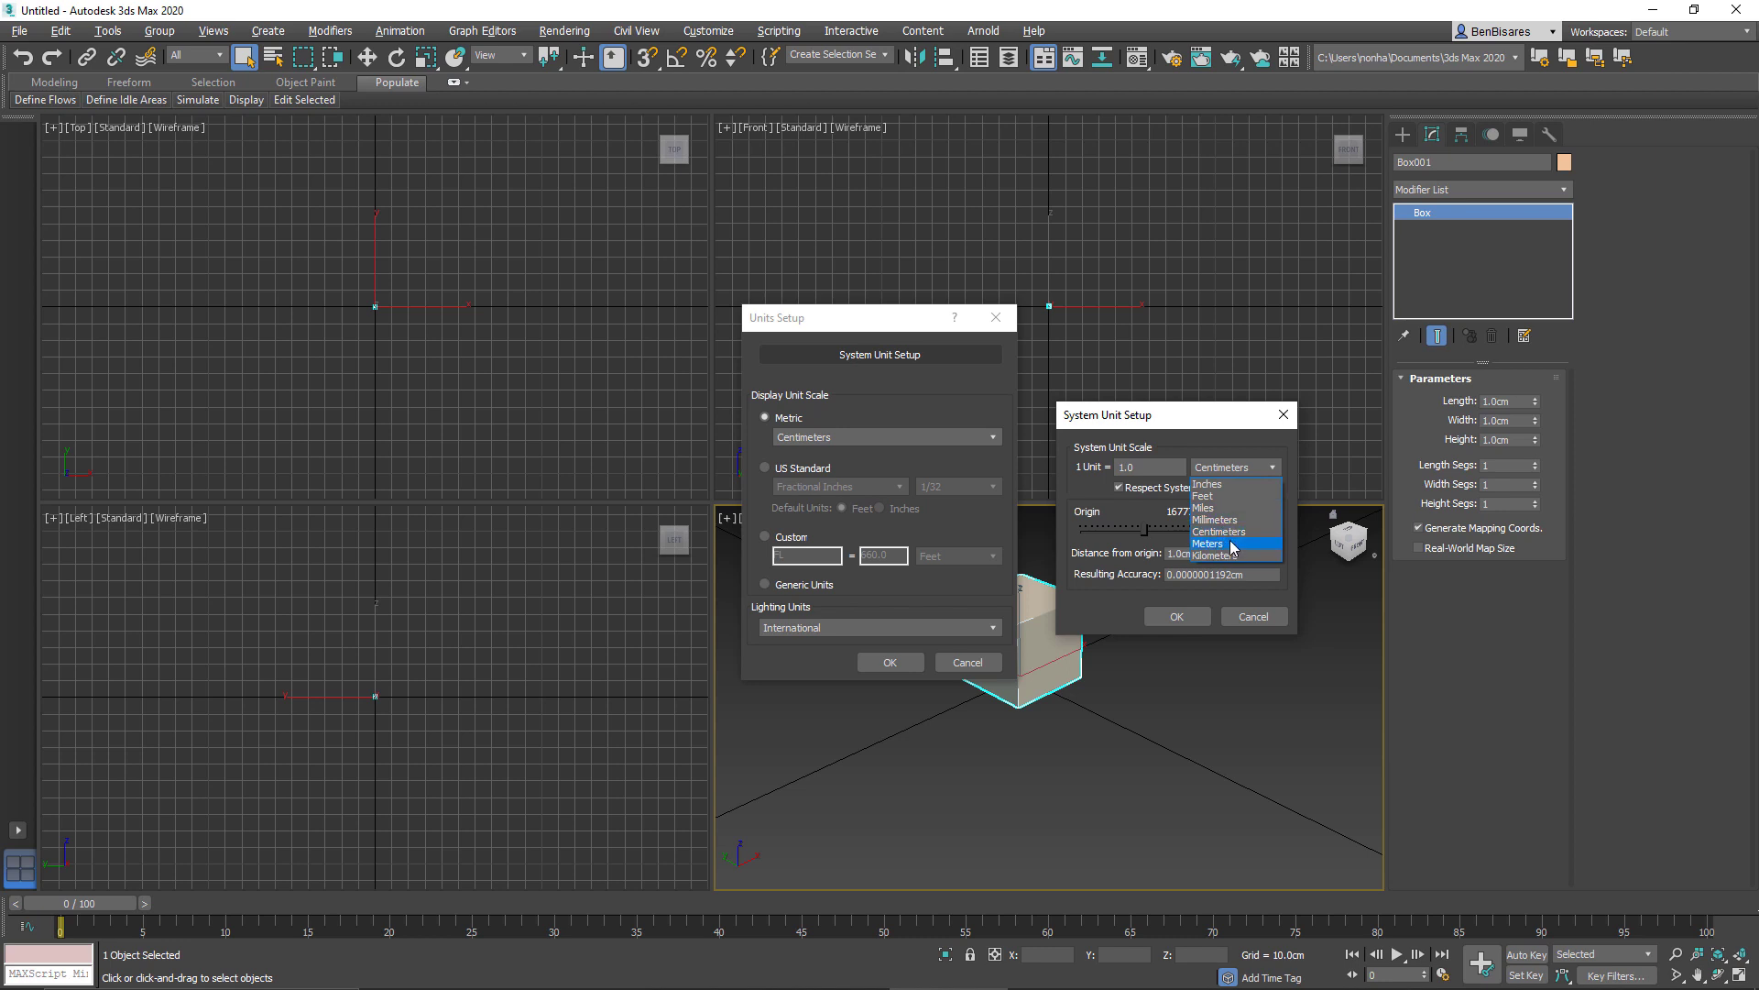
pyautogui.click(1153, 613)
pyautogui.click(1167, 617)
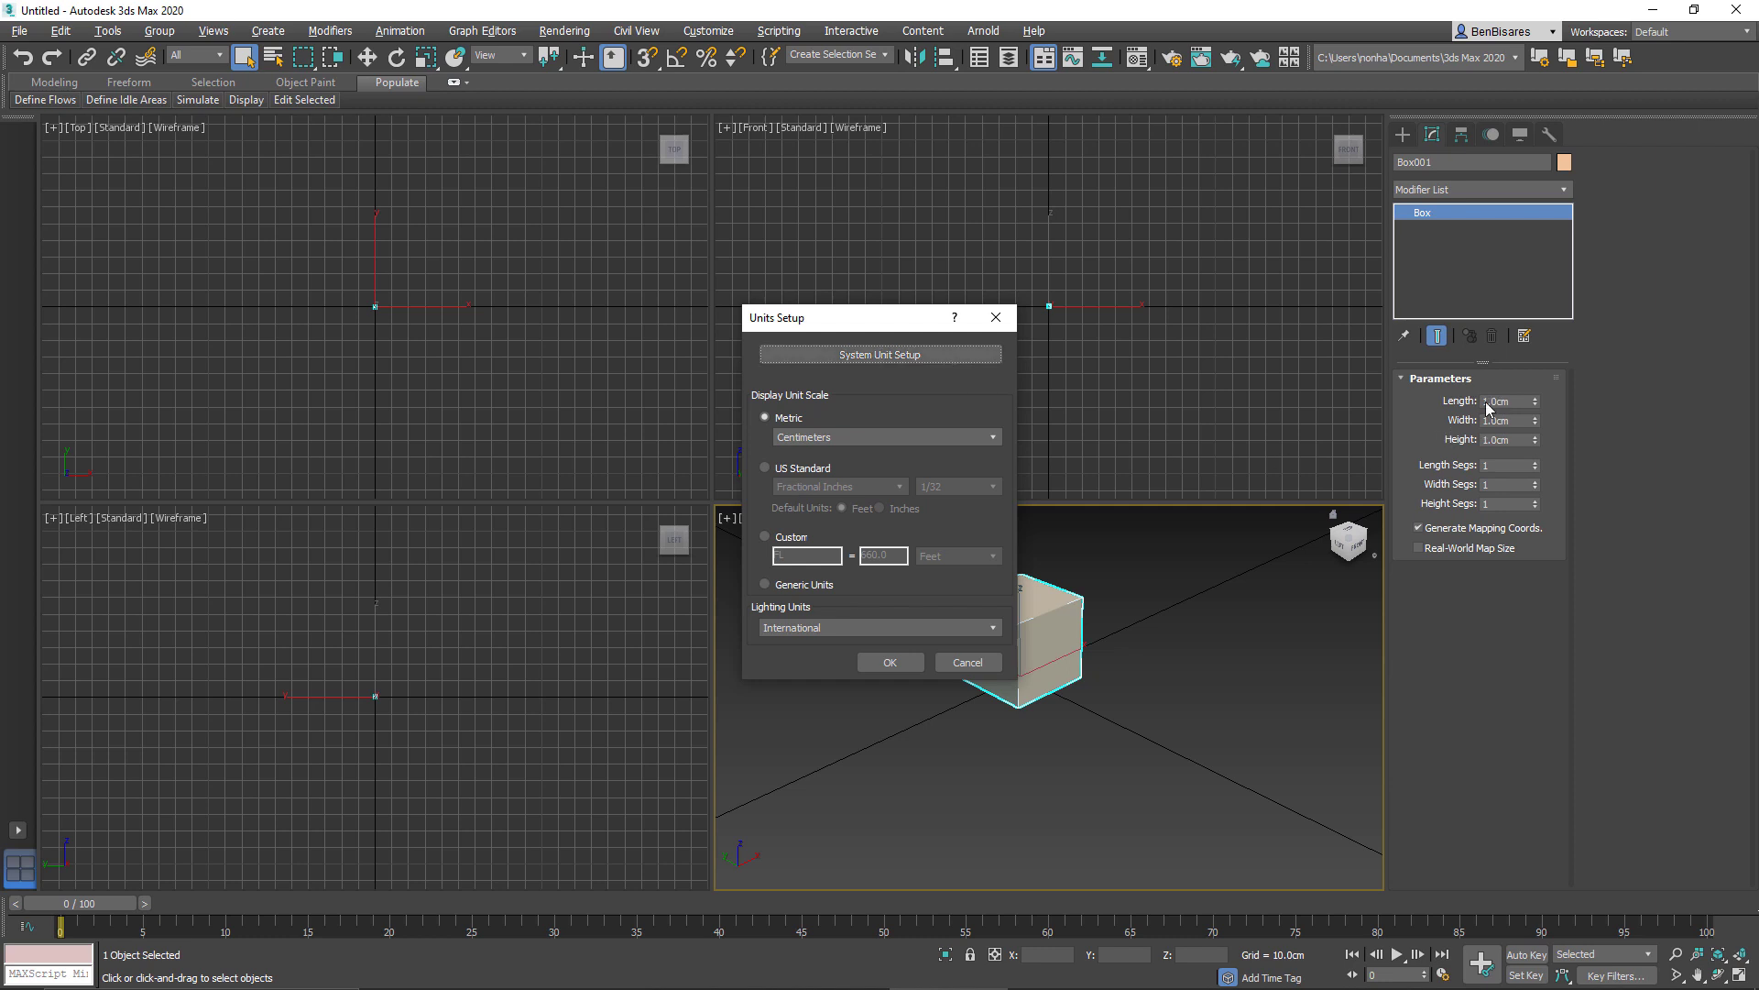
# - Switch the metric display unit to Meters, keeping the centimeter system unit
pyautogui.click(822, 359)
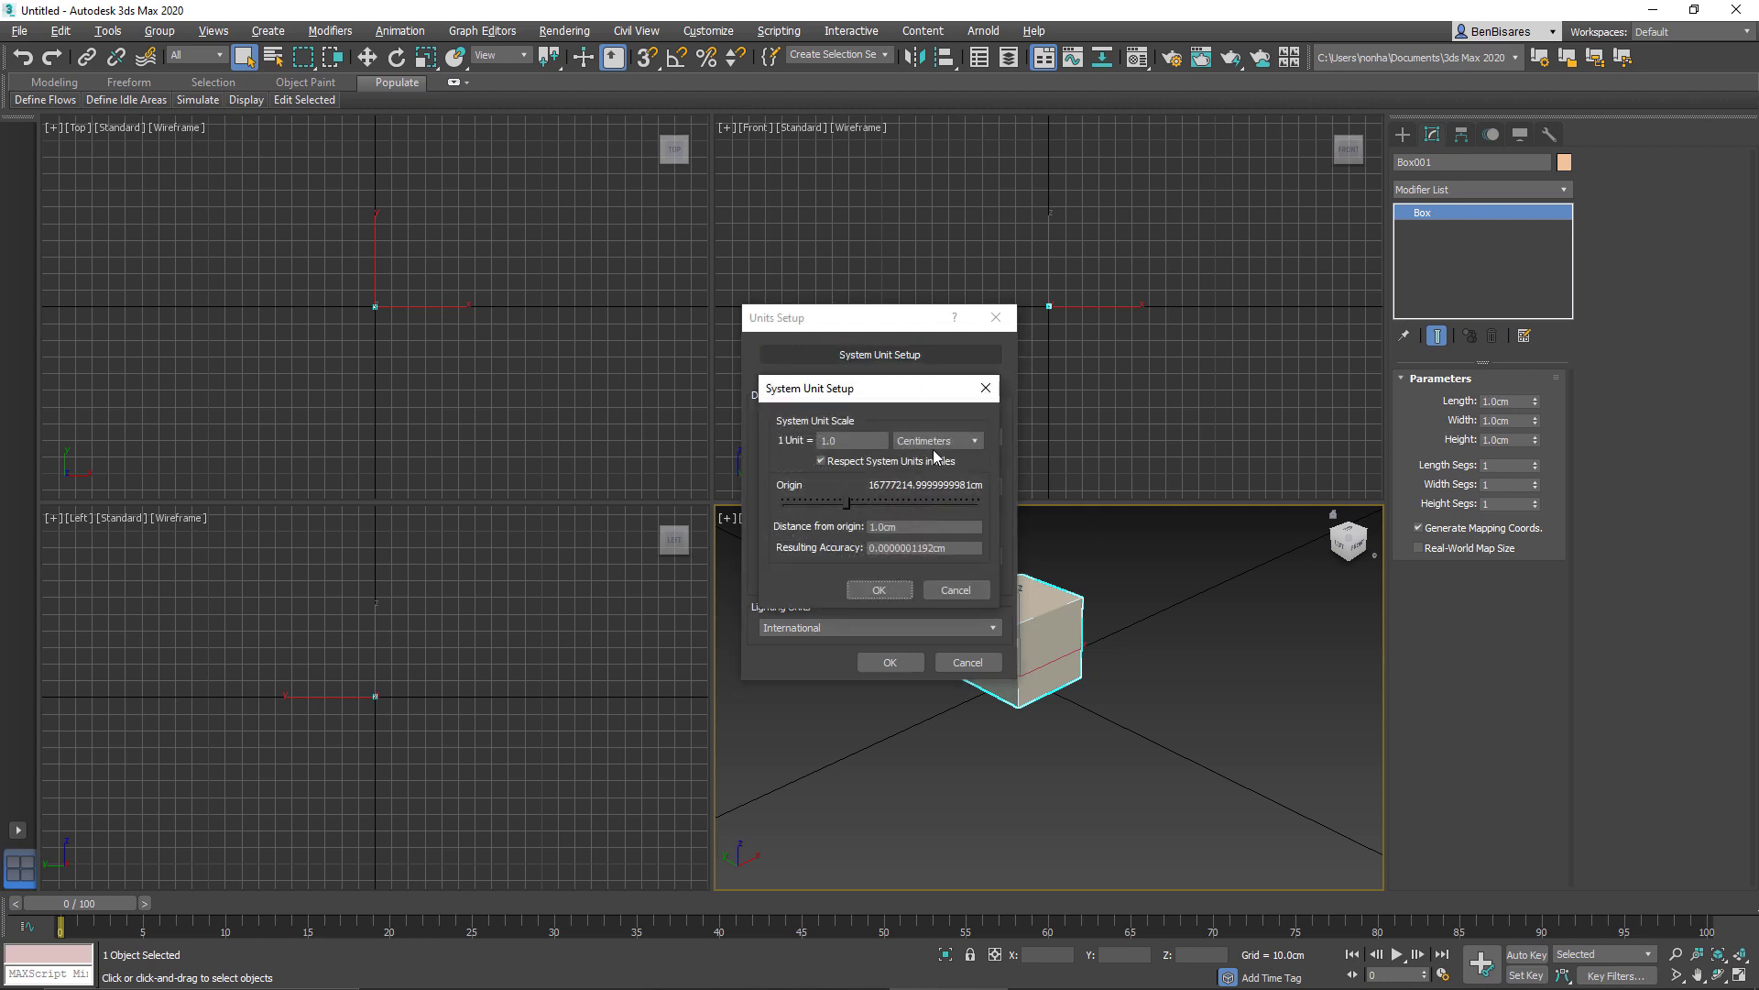
pyautogui.click(882, 591)
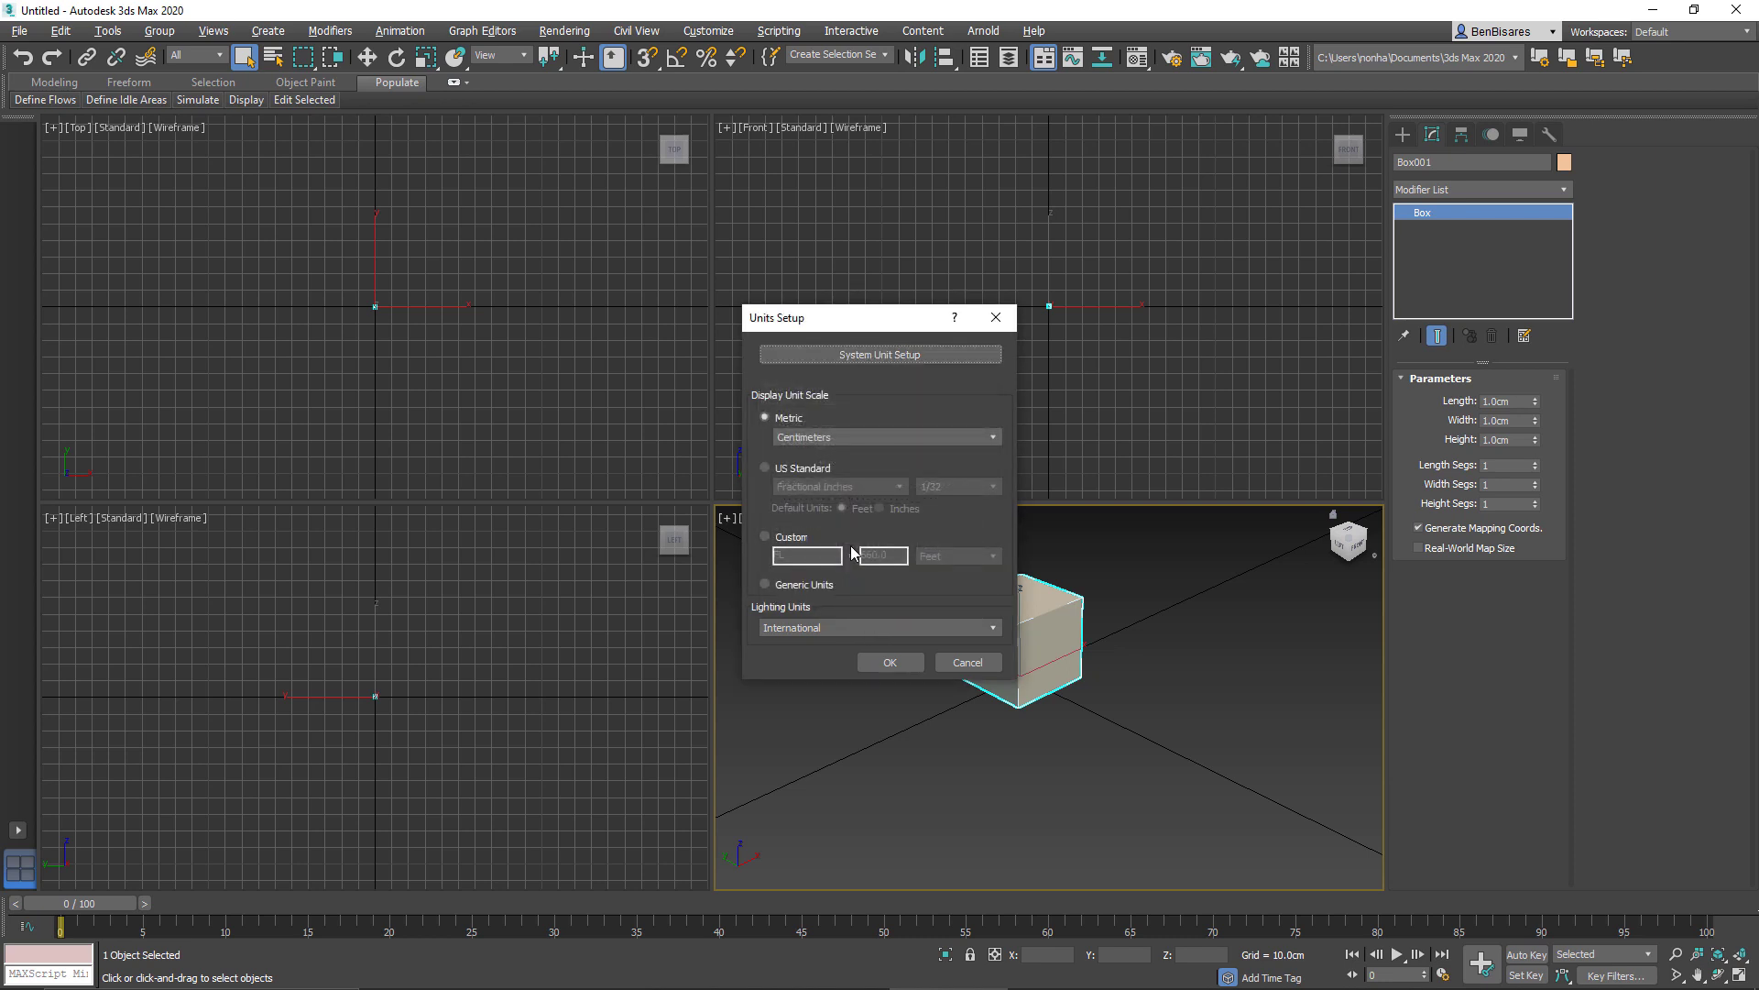
pyautogui.click(812, 438)
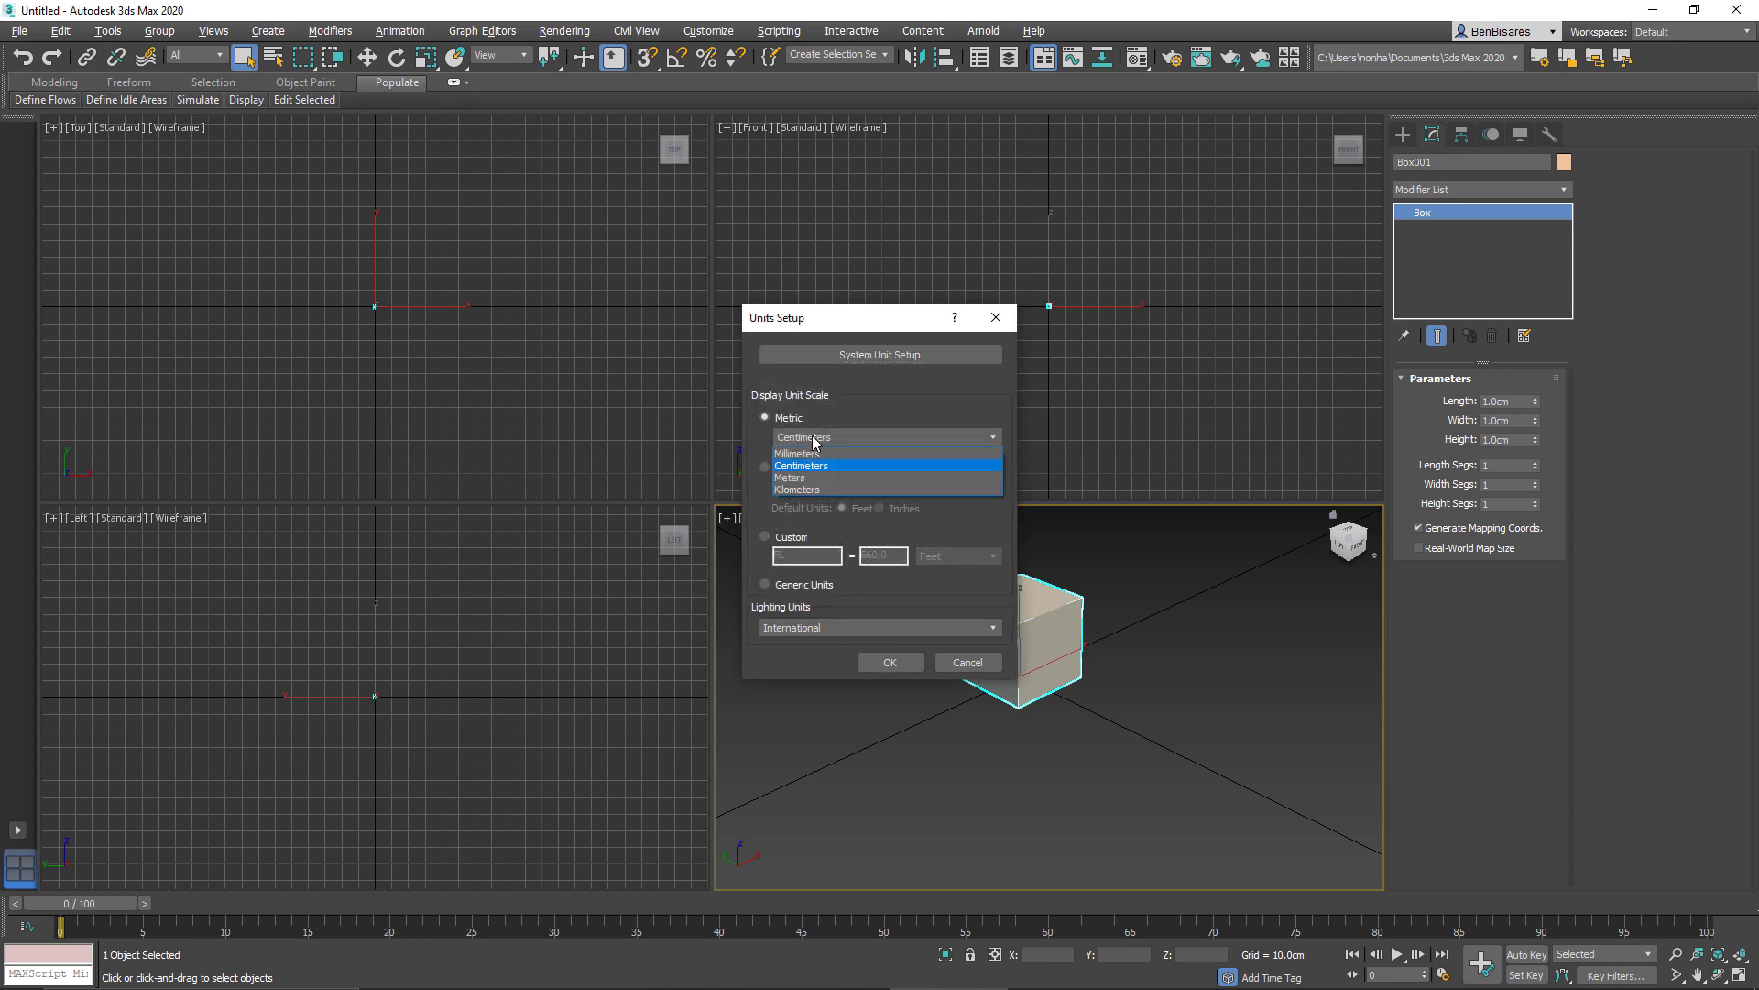
pyautogui.click(806, 477)
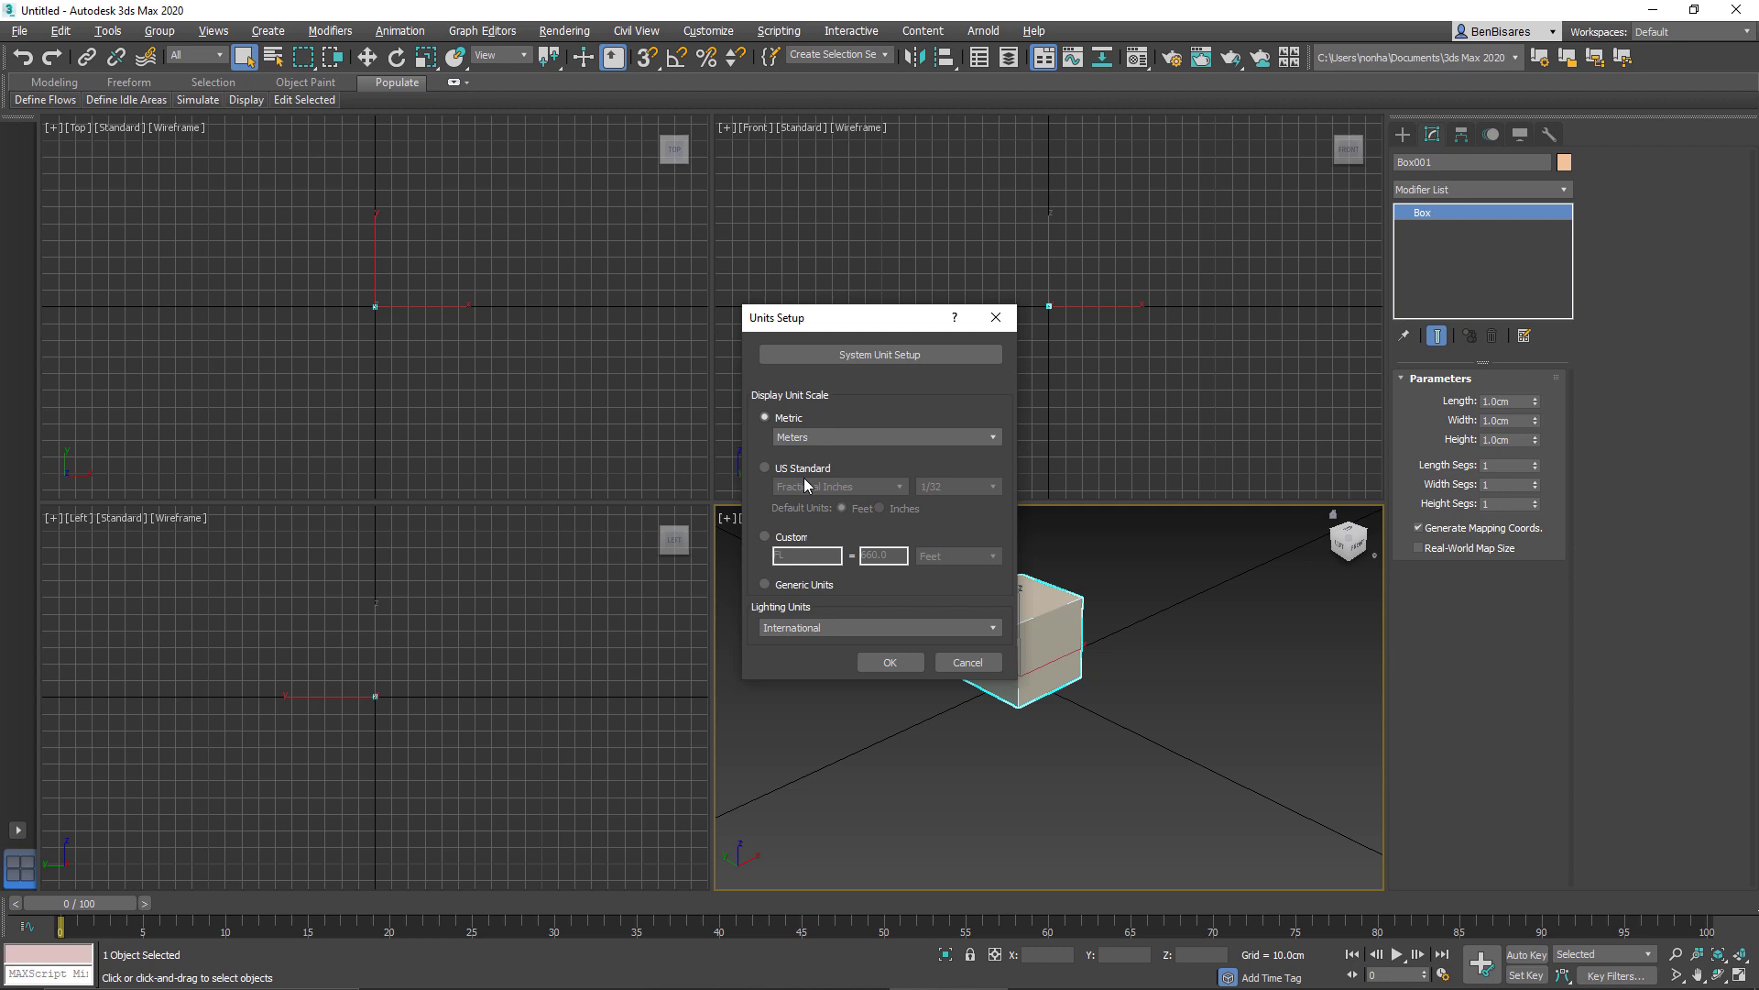
pyautogui.click(889, 663)
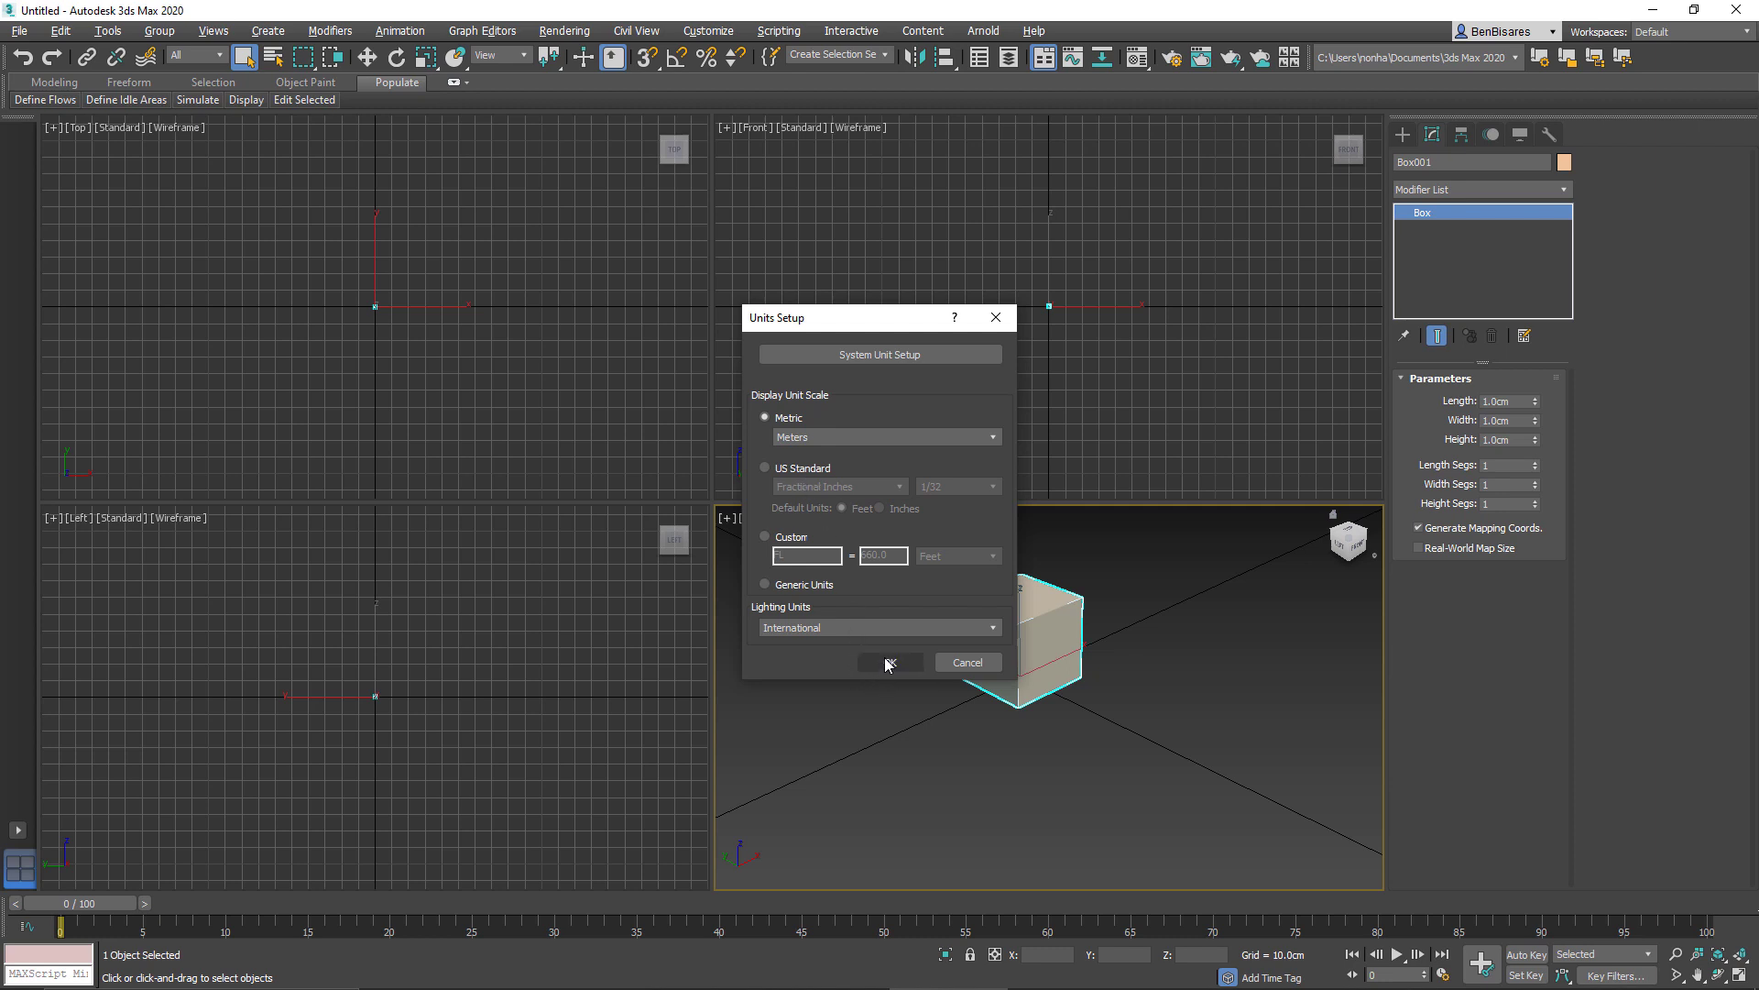